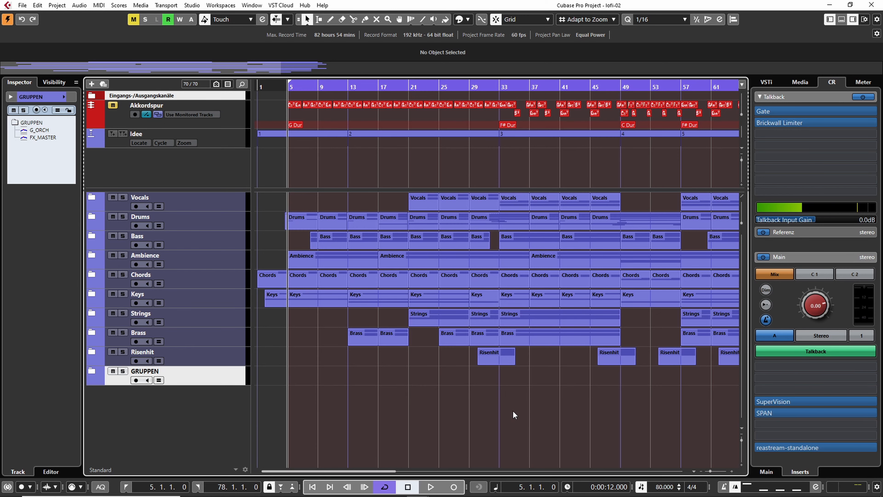
# Step: Set the locators around all events in the arrangement, from bar 1 to bar 75
pyautogui.press('g')
pyautogui.moveTo(589, 427); pyautogui.dragTo(255, 192)
pyautogui.press('p')
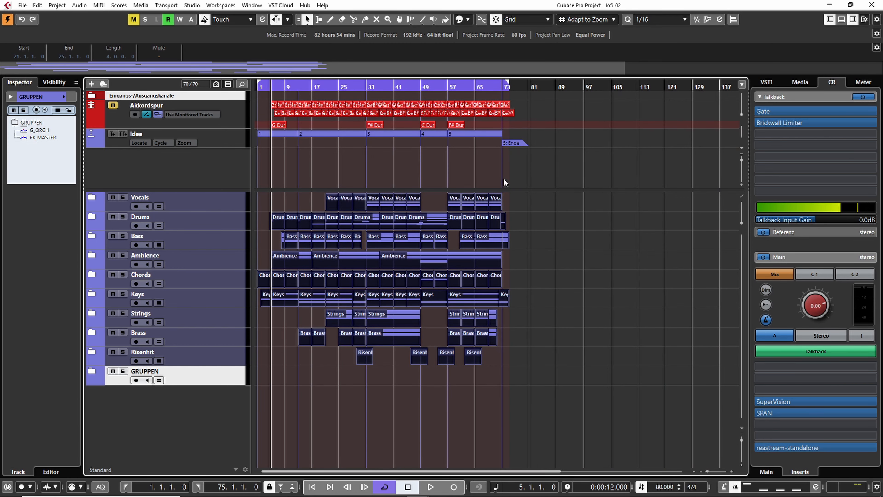
pyautogui.click(559, 240)
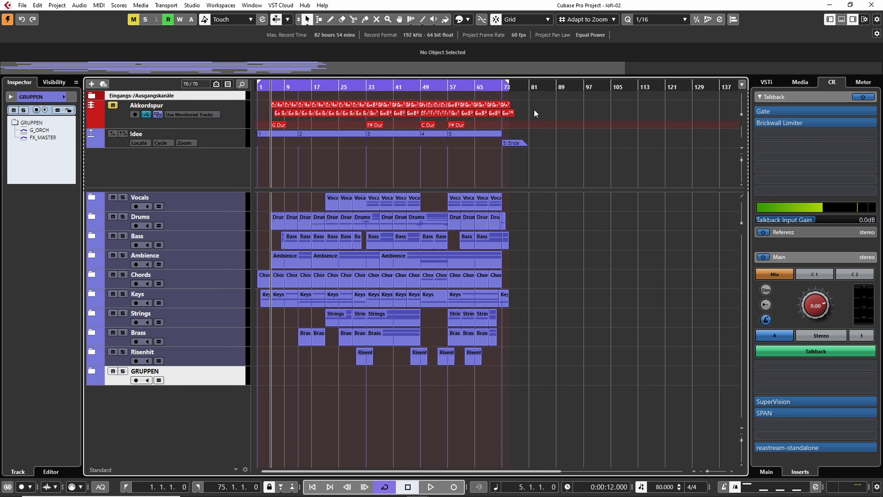
# Step: Extend the right locator to bar 77 and turn off cycle playback
pyautogui.scroll(2, 523, 95)
pyautogui.scroll(6, 523, 96)
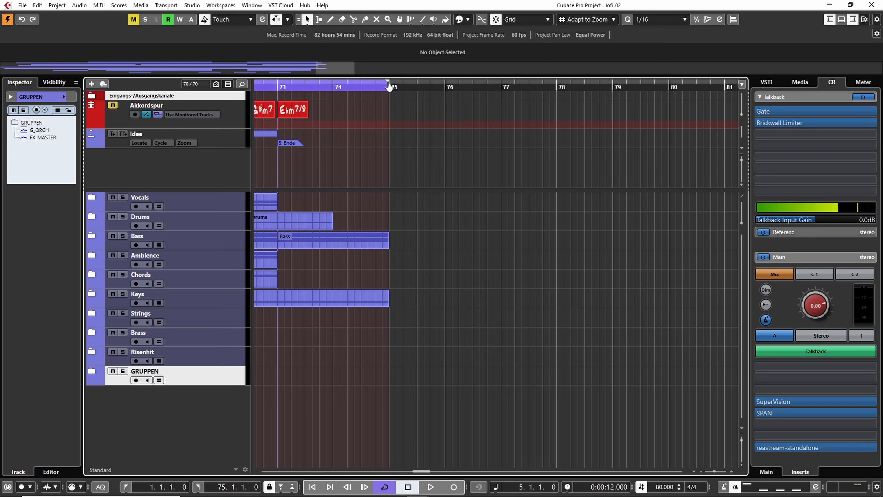
pyautogui.moveTo(389, 85); pyautogui.dragTo(500, 85)
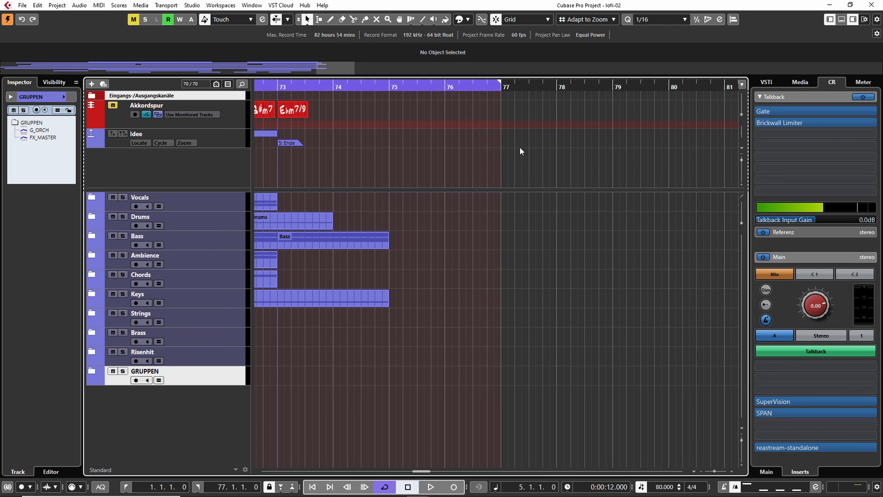
pyautogui.press('KP_Divide')
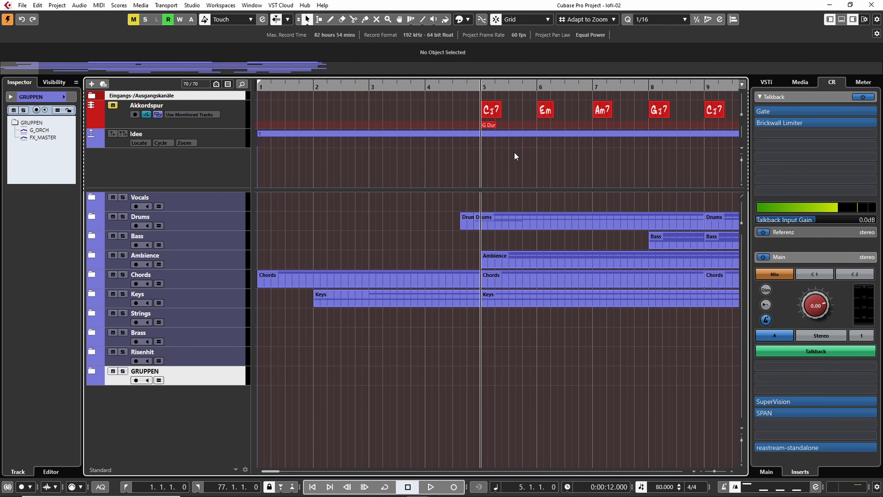
pyautogui.scroll(-10, 513, 155)
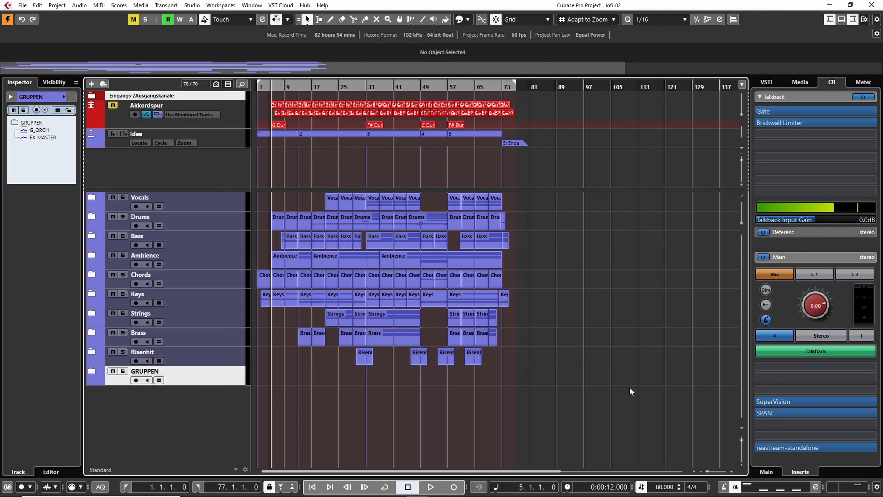
# Step: Set the locator range from bar 5 to bar 9 and place the playhead at bar 5
pyautogui.moveTo(610, 404); pyautogui.dragTo(255, 193)
pyautogui.click(577, 311)
pyautogui.scroll(5, 273, 85)
pyautogui.moveTo(274, 84); pyautogui.dragTo(307, 94)
pyautogui.moveTo(258, 81); pyautogui.dragTo(328, 85)
pyautogui.moveTo(393, 86); pyautogui.dragTo(389, 92)
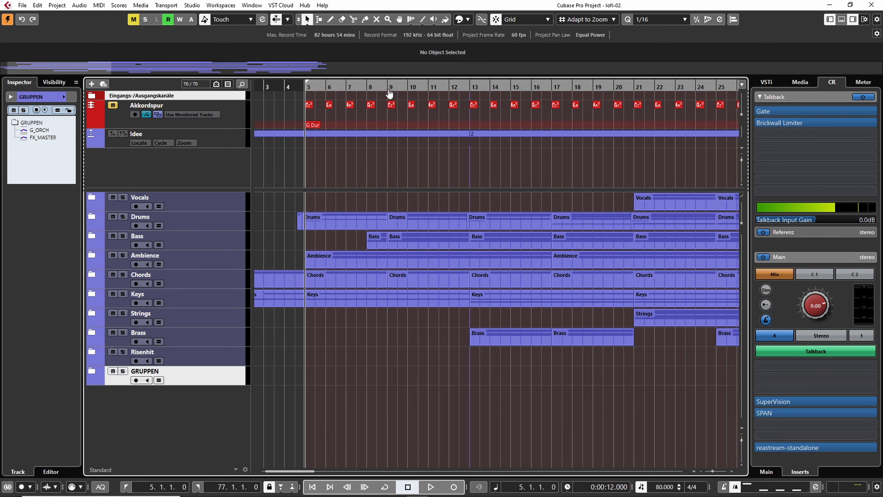
pyautogui.click(295, 85)
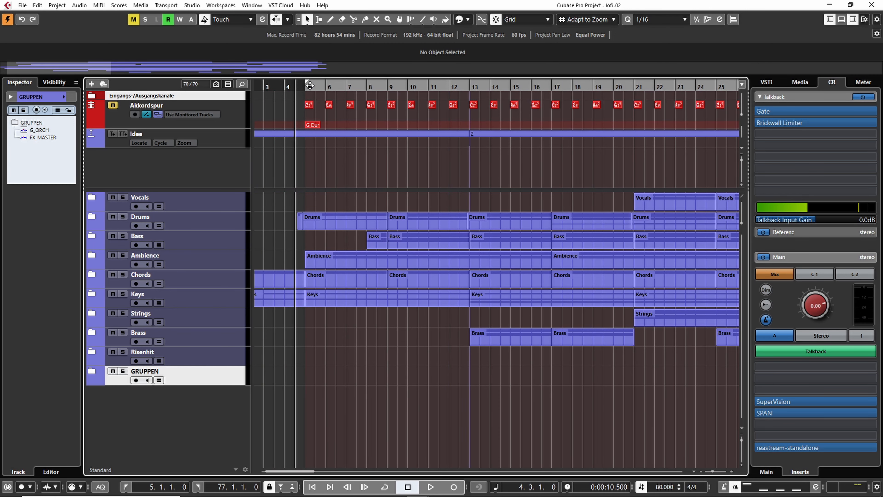
pyautogui.keyDown('alt'); pyautogui.click(388, 86); pyautogui.keyUp('alt')
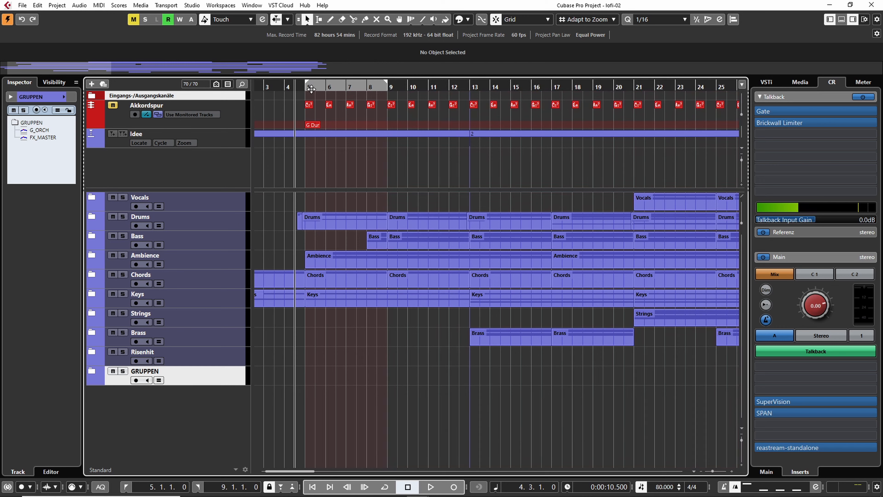
pyautogui.click(306, 86)
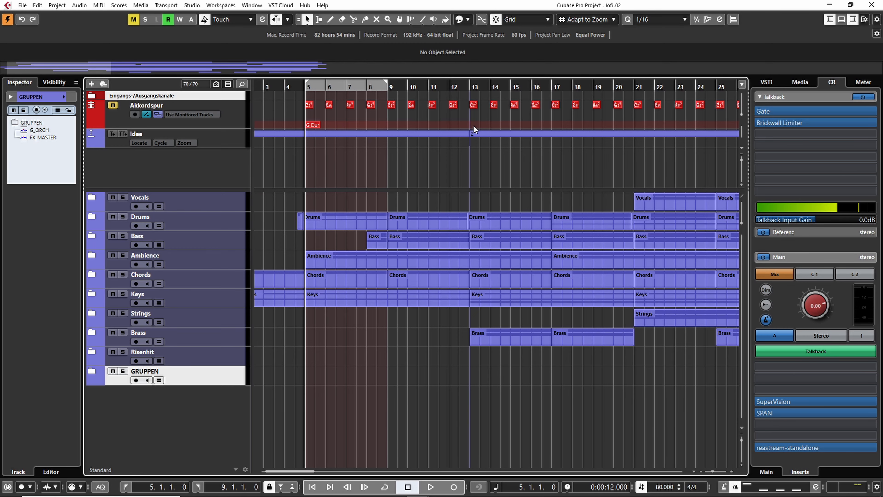
# Step: Play the section from bar 5 with talkback switched off, then re-enable talkback, stop and return the playhead to bar 5
pyautogui.press('space')
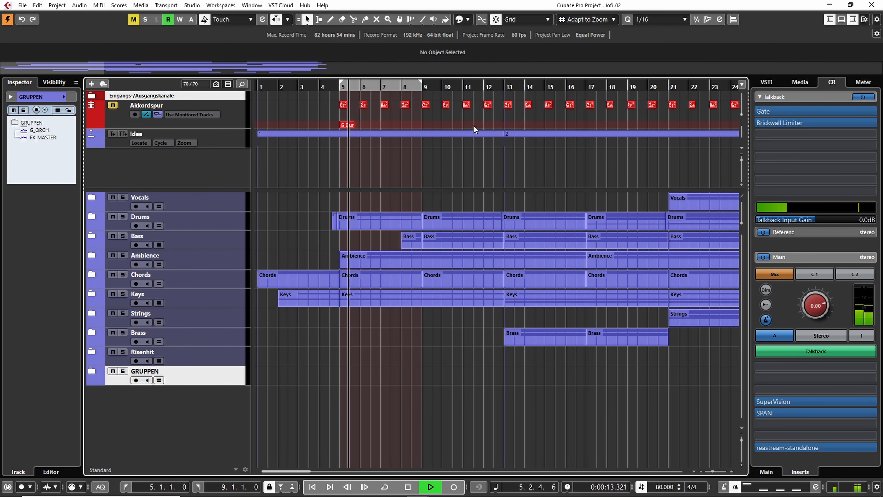
pyautogui.click(826, 350)
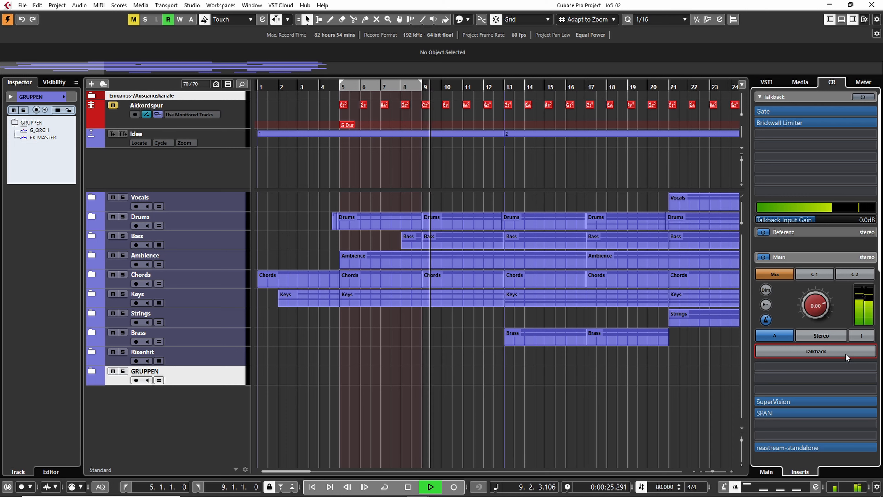
pyautogui.click(845, 353)
pyautogui.press('space')
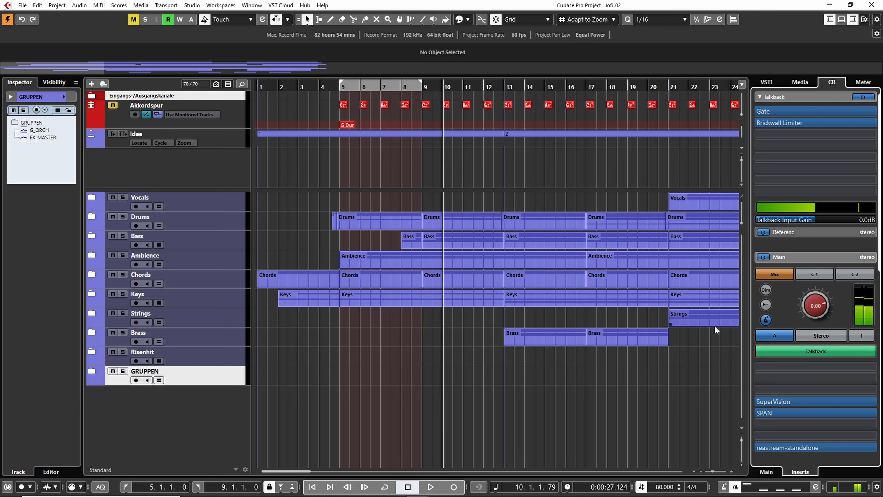
pyautogui.click(339, 87)
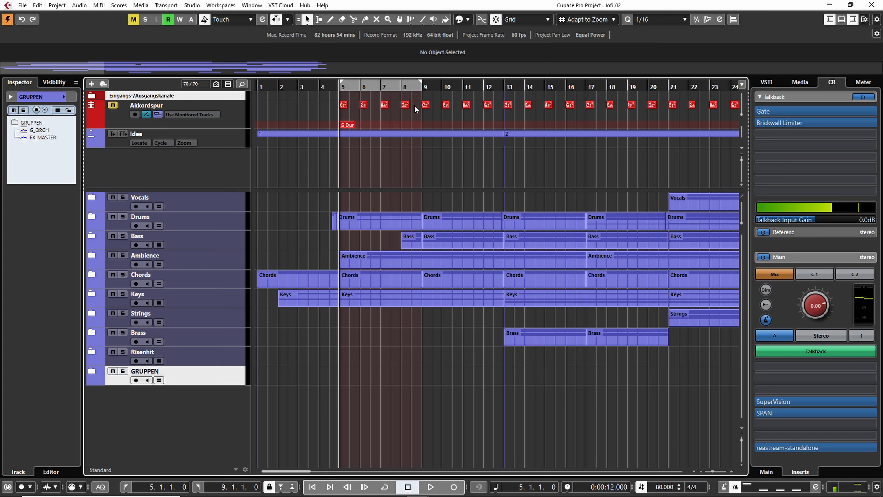
# Step: Open the Export Audio Mixdown settings, remove the queued lofi.wav job and apply the 64f_192kHz format preset
pyautogui.click(22, 5)
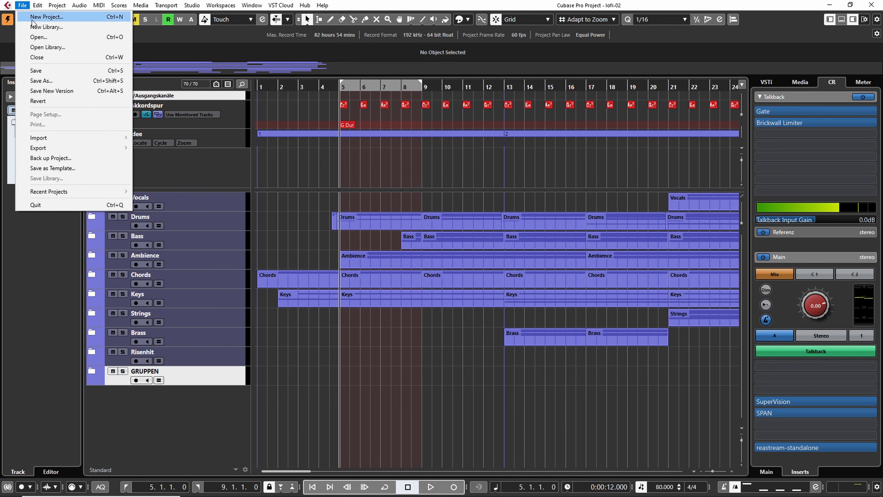
pyautogui.moveTo(53, 147)
pyautogui.click(171, 147)
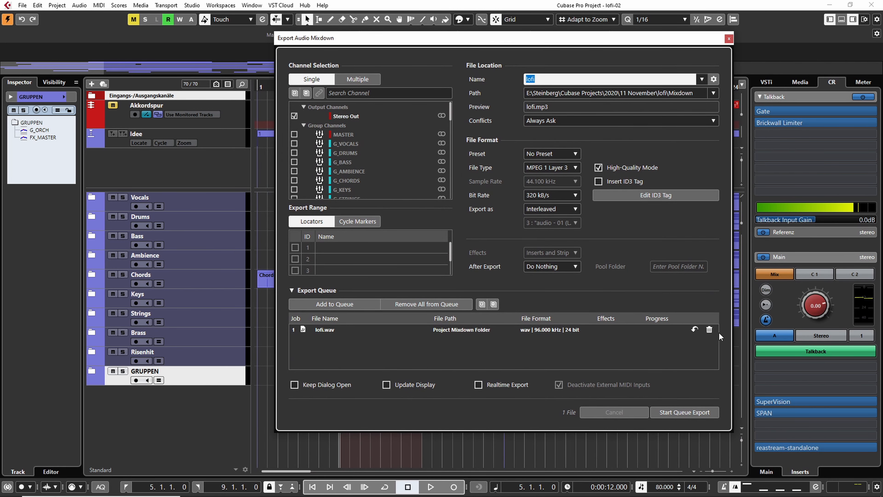
pyautogui.click(709, 329)
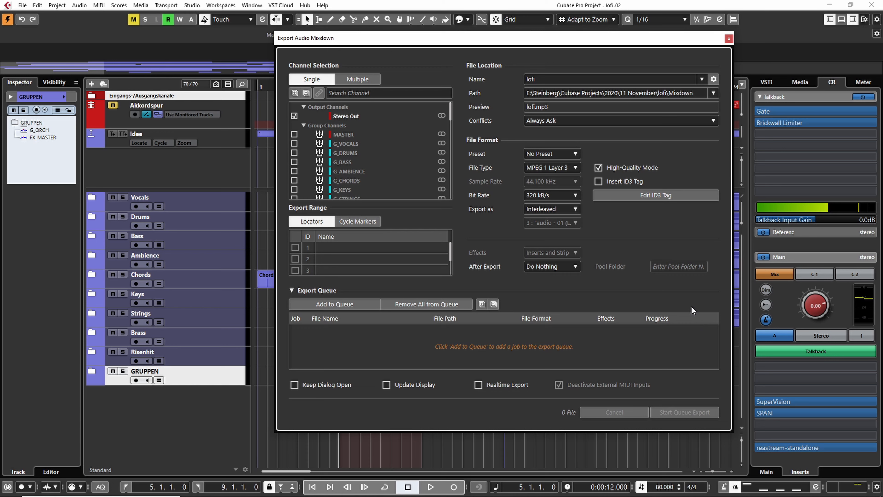
pyautogui.click(562, 157)
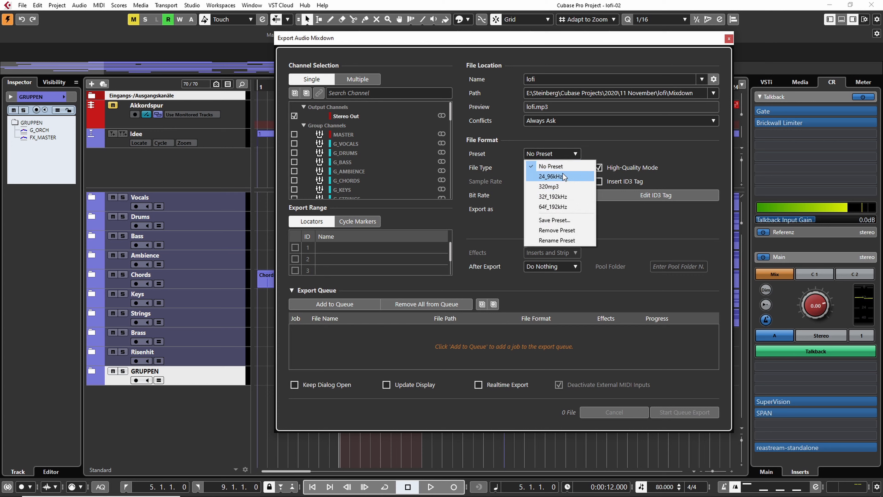
pyautogui.click(563, 205)
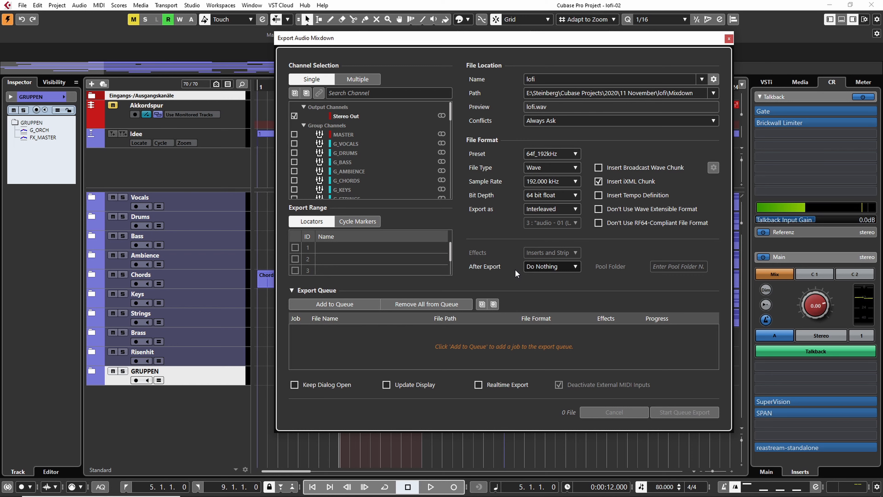
# Step: Add the Stereo Out mixdown named lofi to the export queue and run the queue export
pyautogui.moveTo(503, 39); pyautogui.dragTo(494, 56)
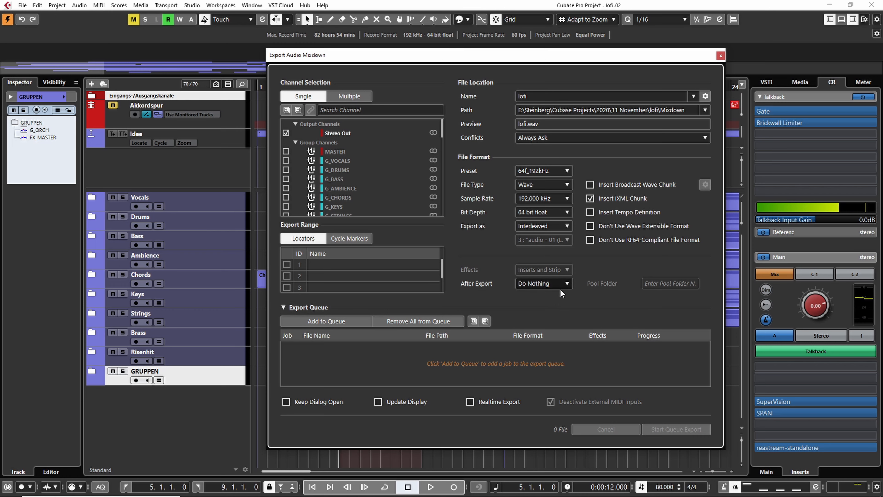
pyautogui.click(312, 324)
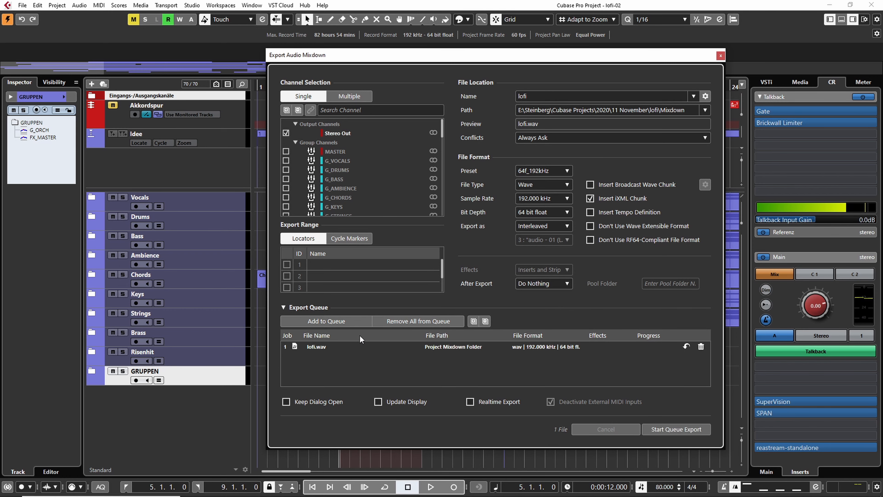
pyautogui.click(691, 429)
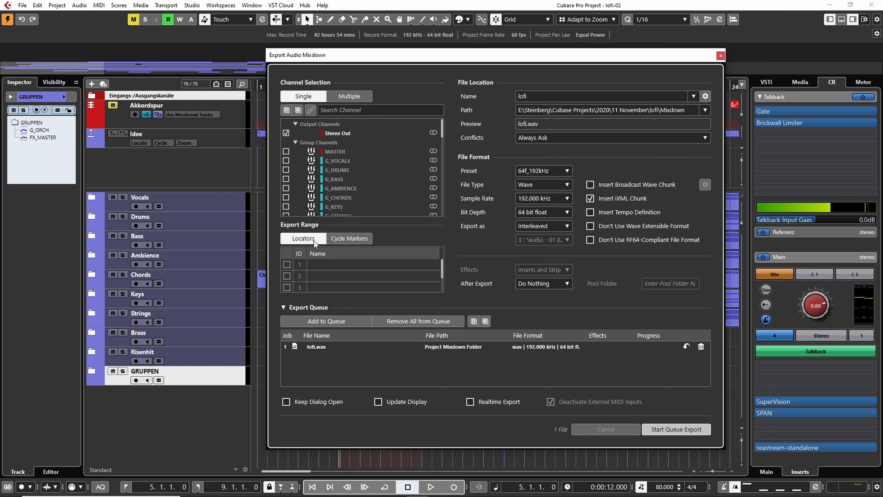
pyautogui.press('Return')
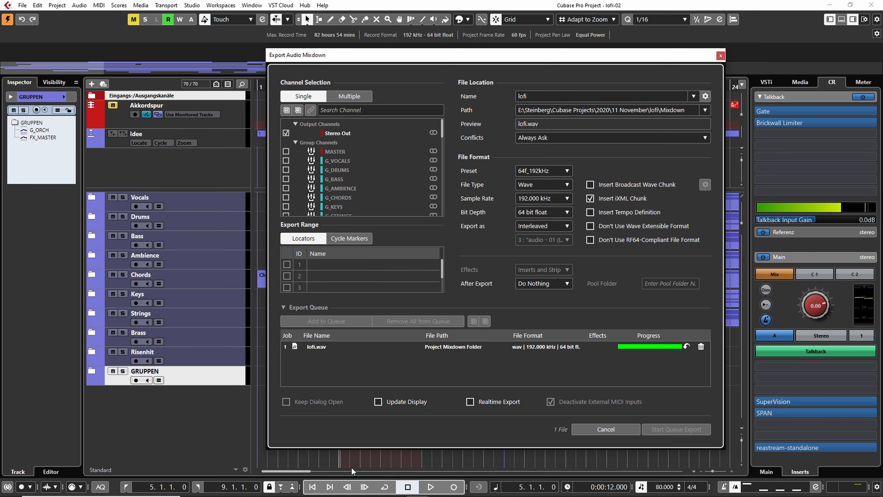
# Step: Switch to File Explorer, check the exported lofi-01.wav in the project's Mixdown folder, and close the window
pyautogui.moveTo(336, 493)
pyautogui.click(216, 487)
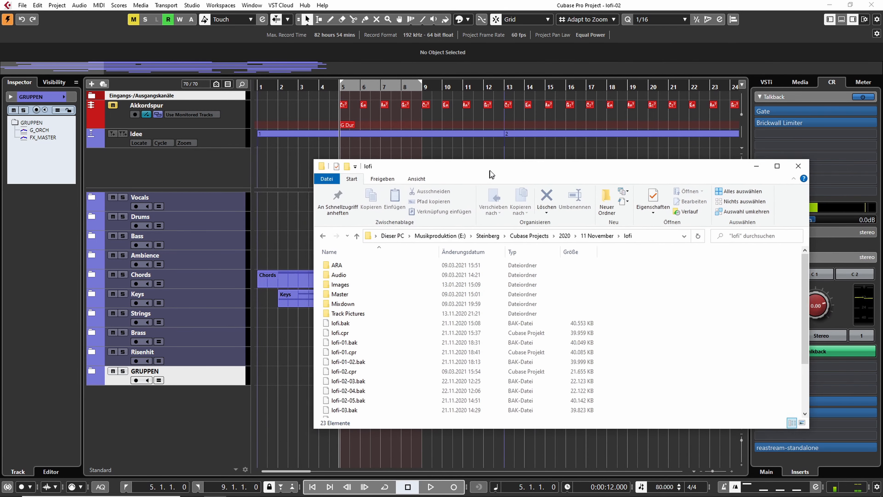
pyautogui.moveTo(490, 170); pyautogui.dragTo(499, 164)
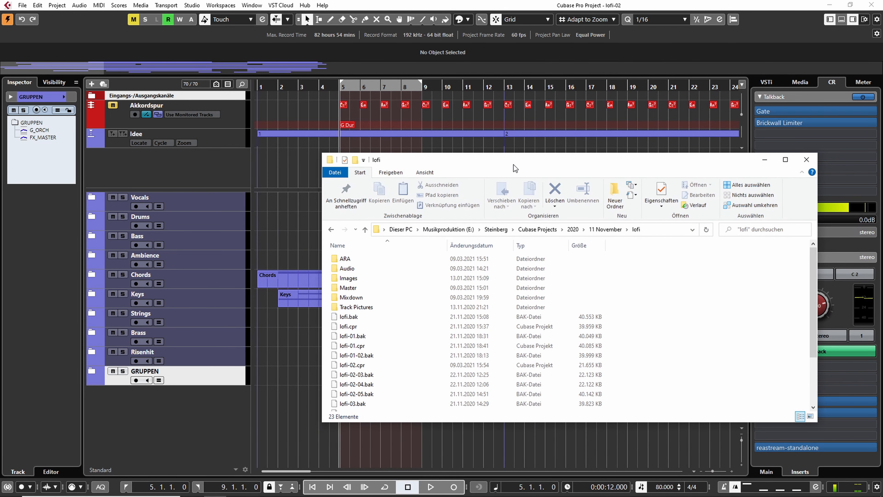
pyautogui.doubleClick(356, 298)
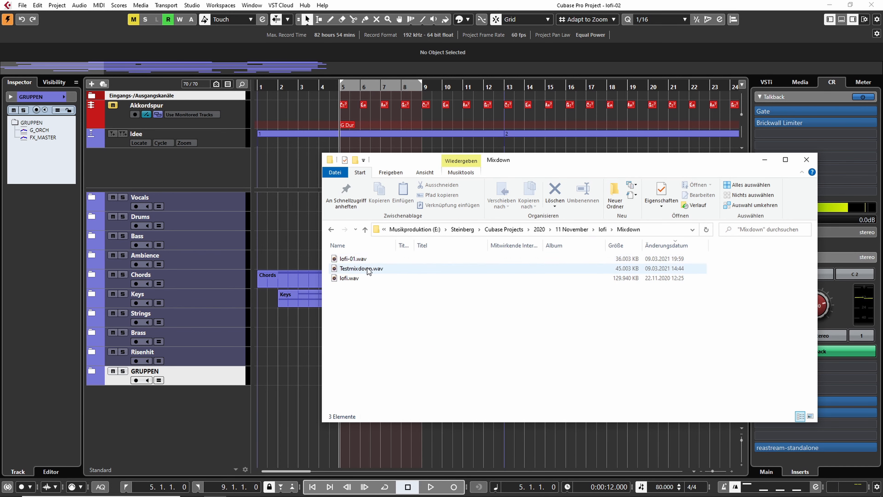
pyautogui.click(361, 259)
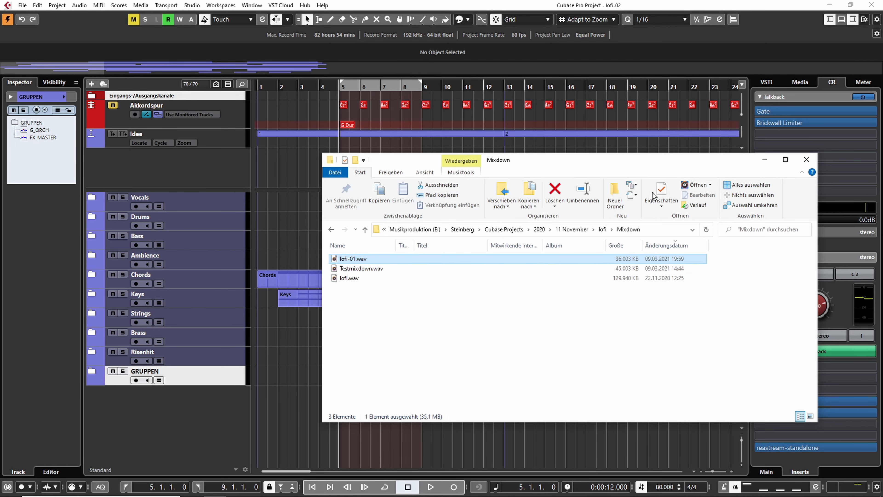
pyautogui.click(806, 159)
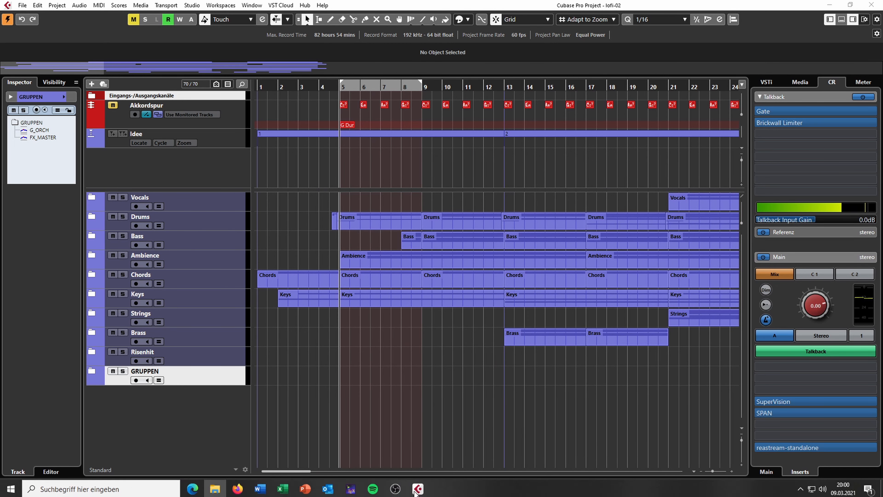
# Step: Switch to the lofi_master-01 project in Cubase and activate it, briefly viewing the Mixdown folder in File Explorer
pyautogui.moveTo(418, 488)
pyautogui.click(514, 448)
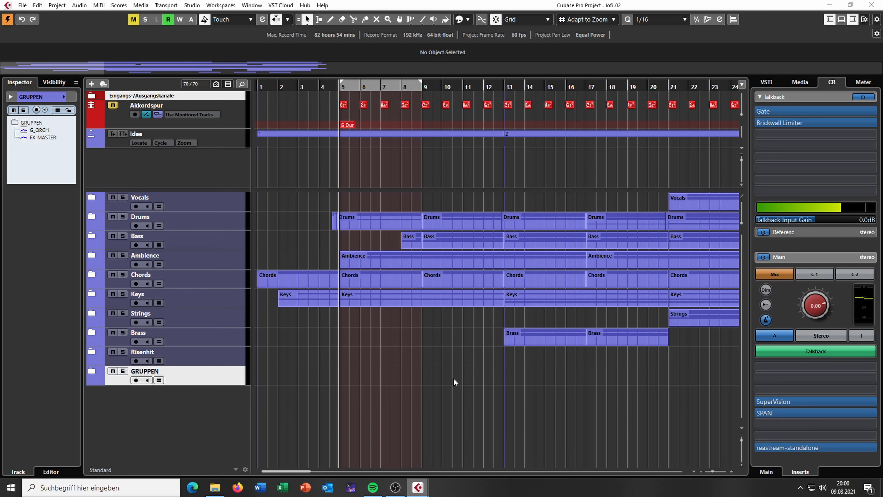
pyautogui.click(10, 20)
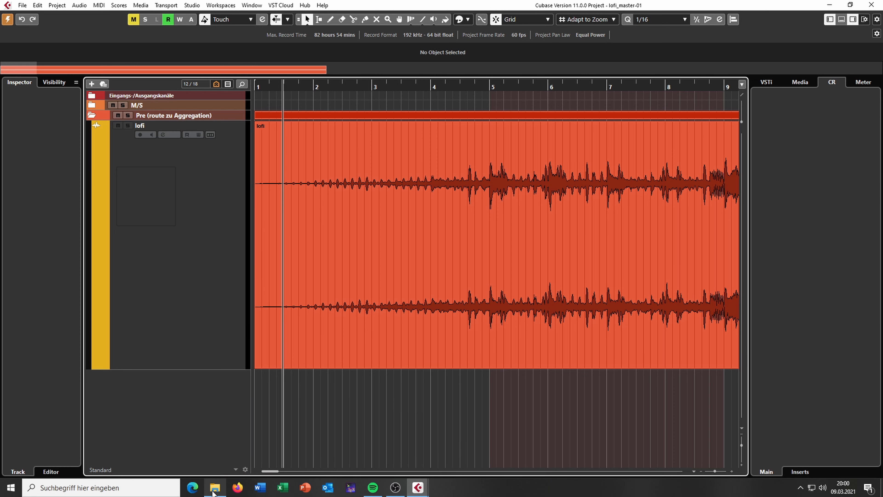
pyautogui.click(214, 487)
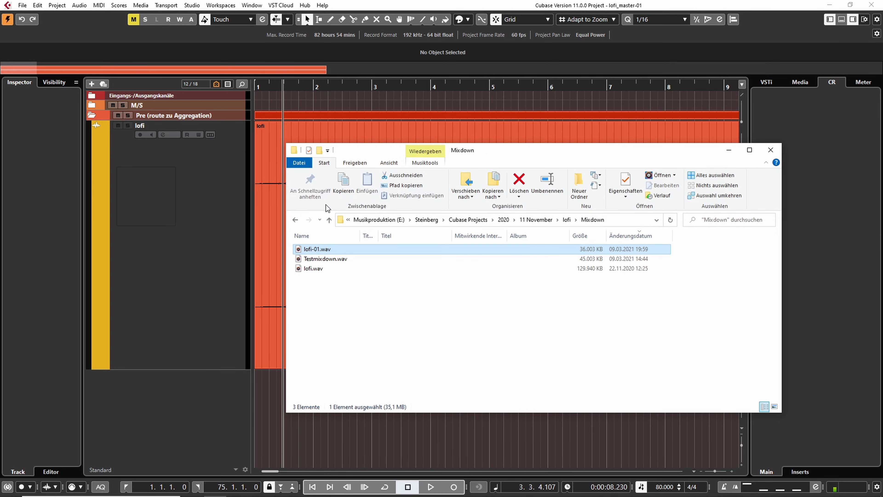
pyautogui.click(727, 153)
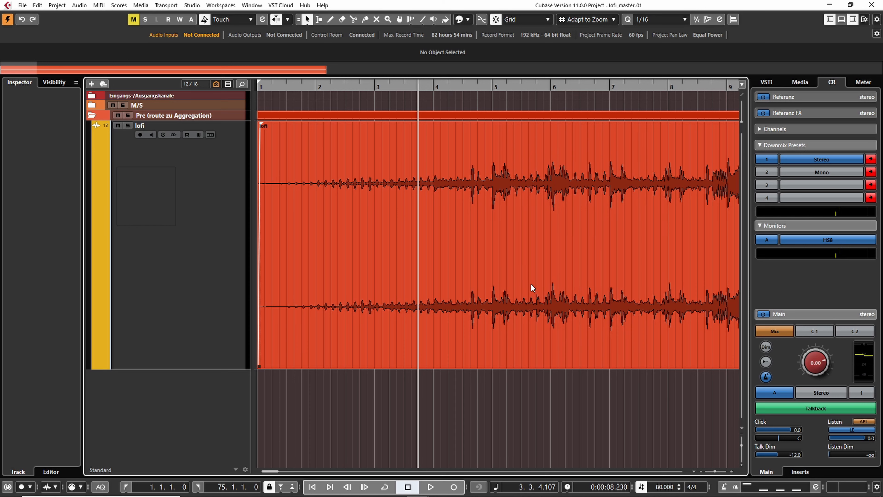
# Step: Select the lofi audio event, examine its full length and ending, and show the track's volume automation lane
pyautogui.click(384, 241)
pyautogui.hotkey('shift', 'f')
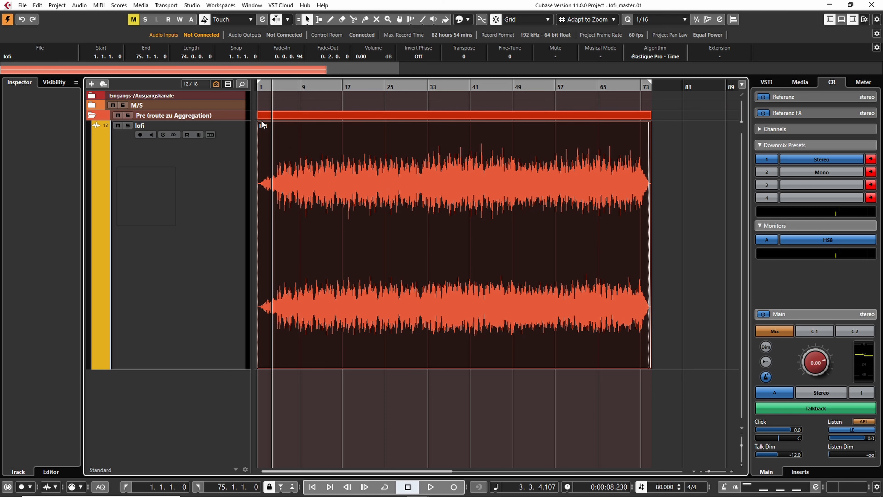
pyautogui.scroll(3, 661, 128)
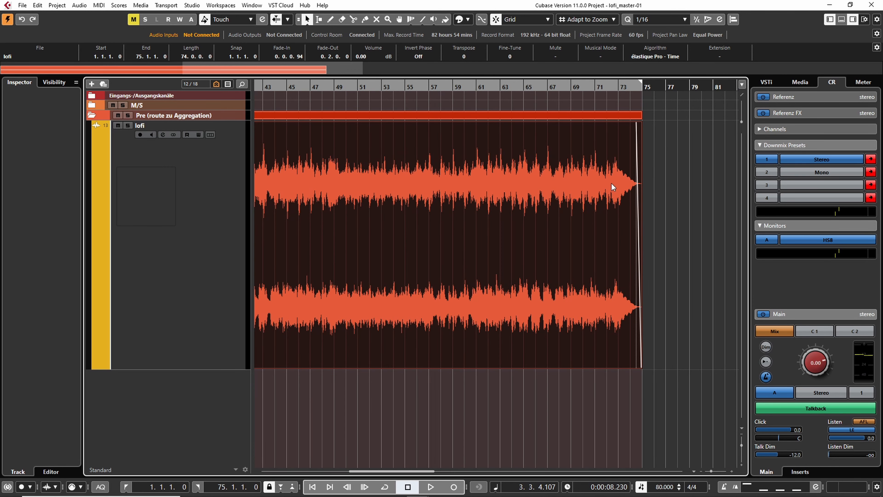
pyautogui.click(97, 367)
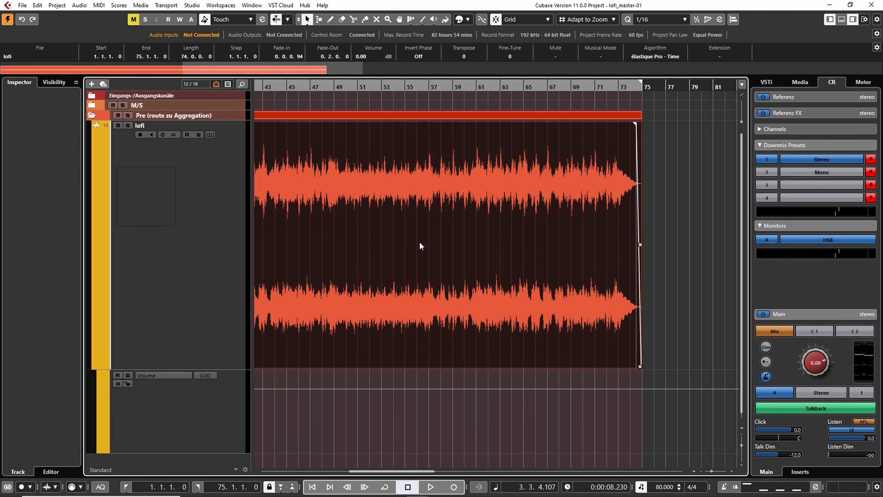
# Step: Hide the lofi track's volume automation lane and shorten the event's fade-out to 0.1.3.118
pyautogui.click(96, 367)
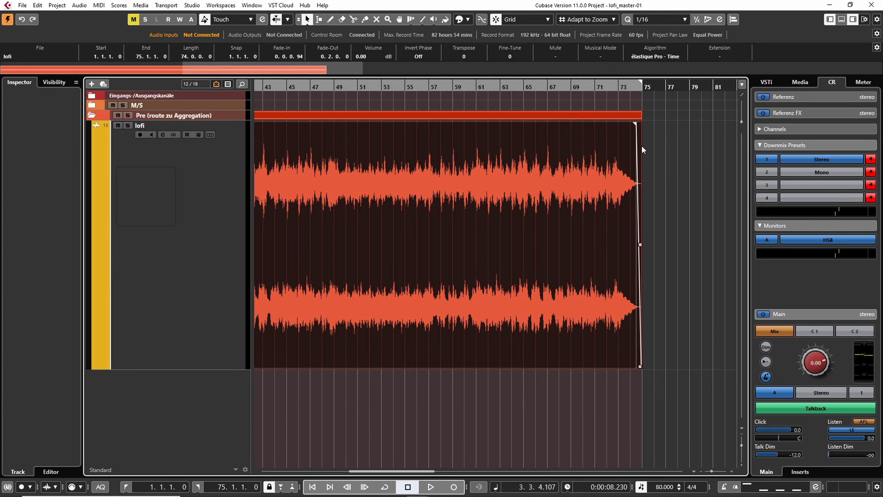
pyautogui.scroll(10, 641, 145)
pyautogui.scroll(-3, 415, 176)
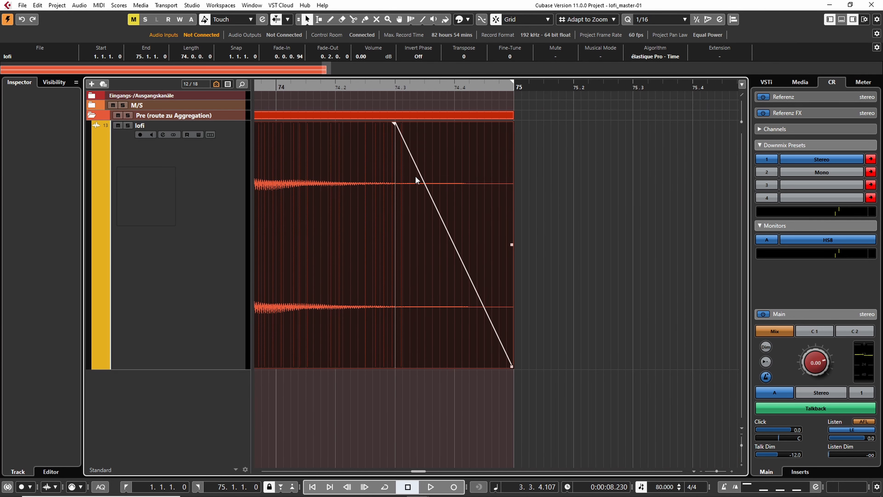
pyautogui.scroll(5, 400, 138)
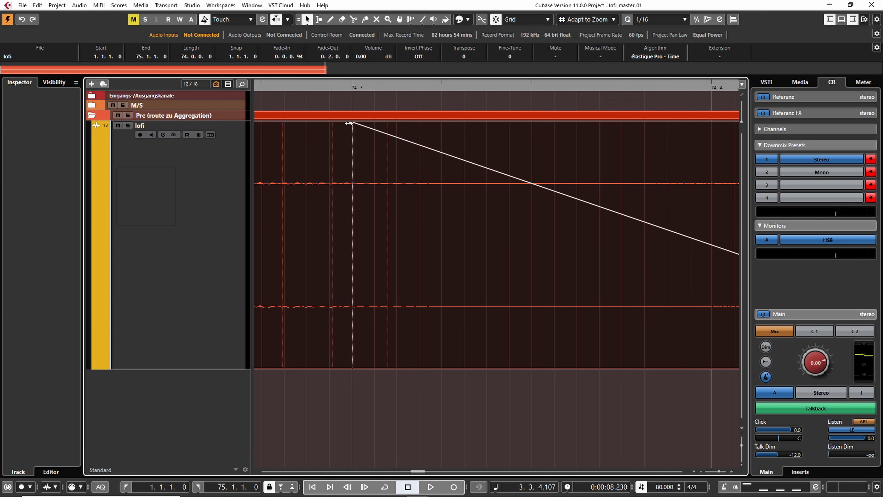
pyautogui.moveTo(352, 124)
pyautogui.mouseDown()
pyautogui.moveTo(414, 130)
pyautogui.moveTo(355, 127)
pyautogui.mouseUp()
pyautogui.scroll(-1, 404, 169)
pyautogui.scroll(-4, 405, 165)
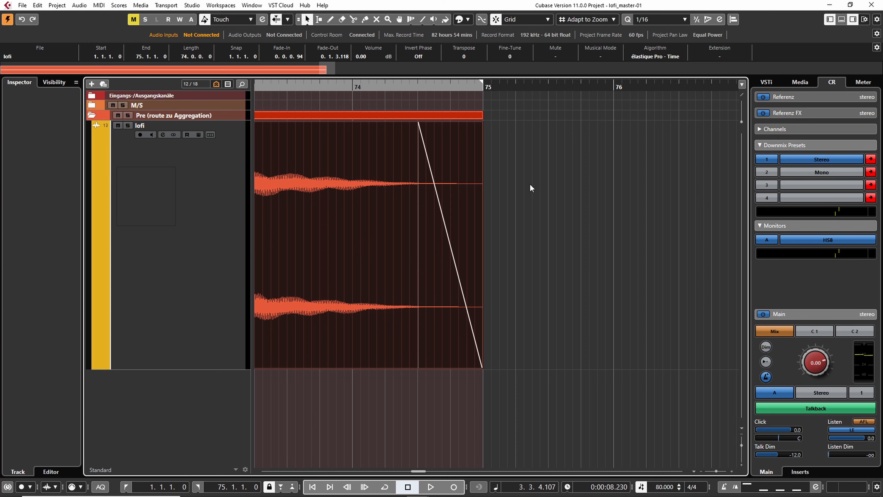
pyautogui.scroll(-5, 530, 184)
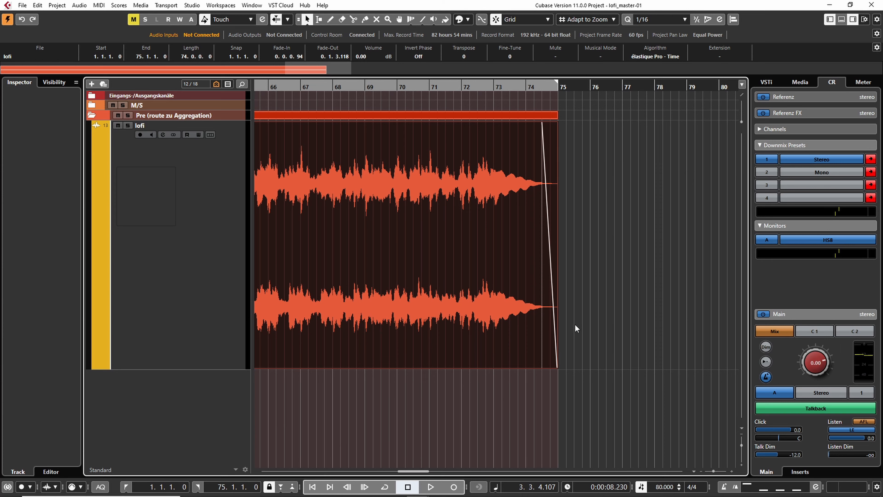
# Step: Return to the start of the lofi event, review the Export Audio Mixdown settings and queued jobs, and close the dialog
pyautogui.moveTo(412, 471); pyautogui.dragTo(250, 470)
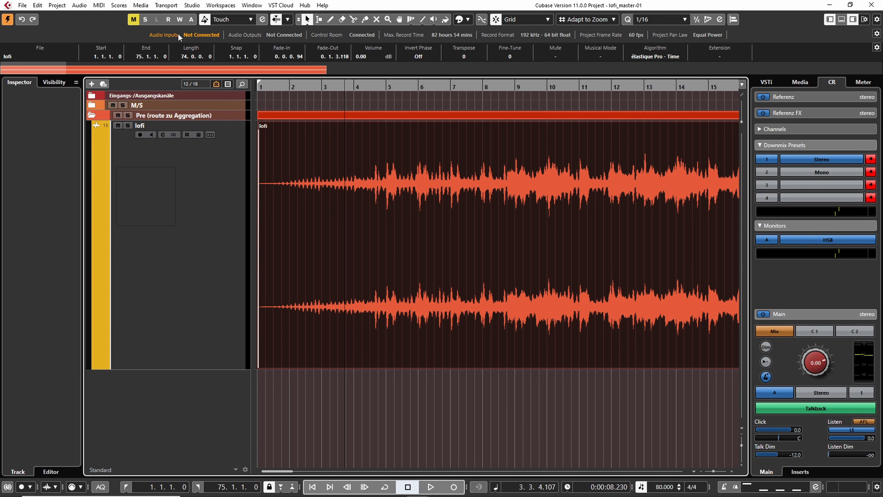
pyautogui.click(23, 5)
pyautogui.moveTo(45, 148)
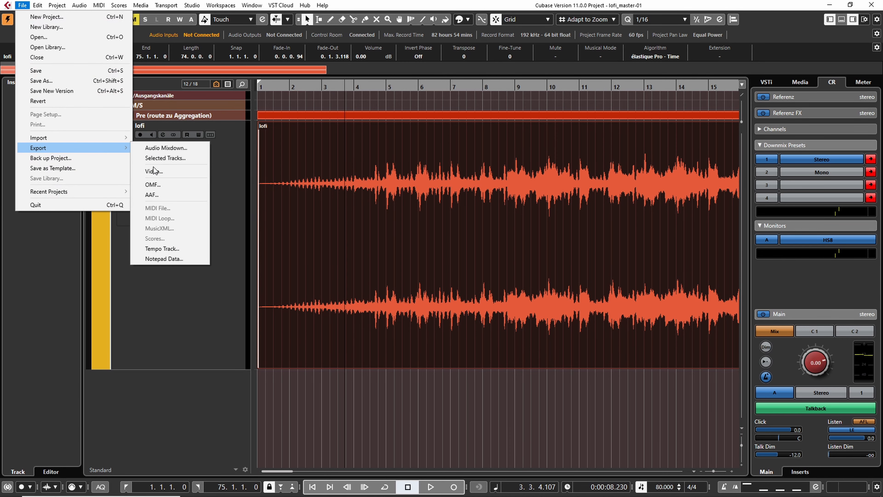
pyautogui.click(179, 148)
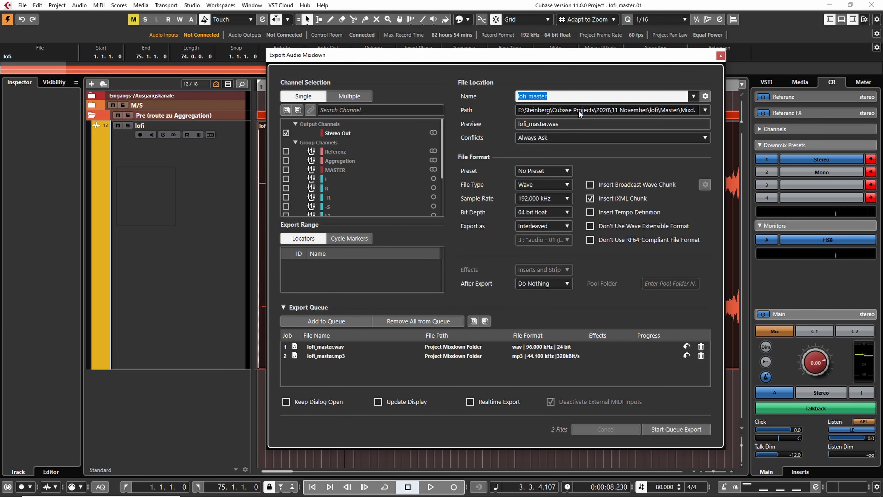
pyautogui.click(720, 56)
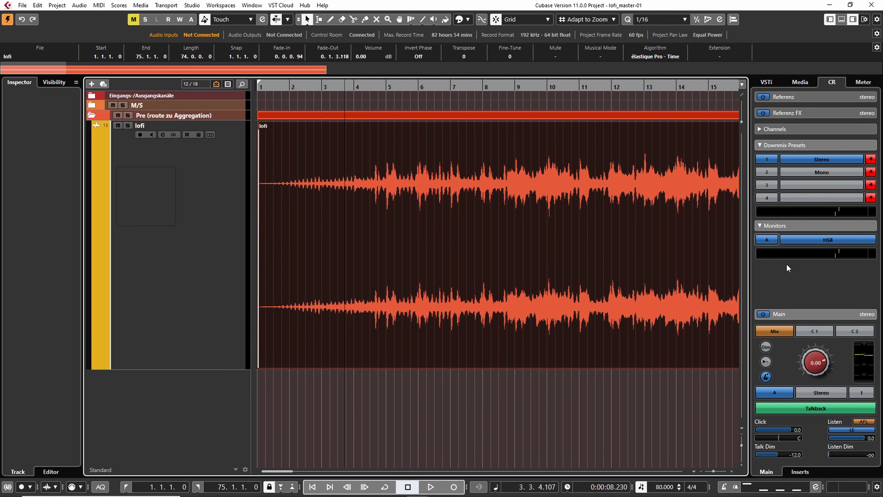
# Step: Turn off Talkback and remove both lofi_master jobs from the Export Audio Mixdown queue
pyautogui.click(818, 407)
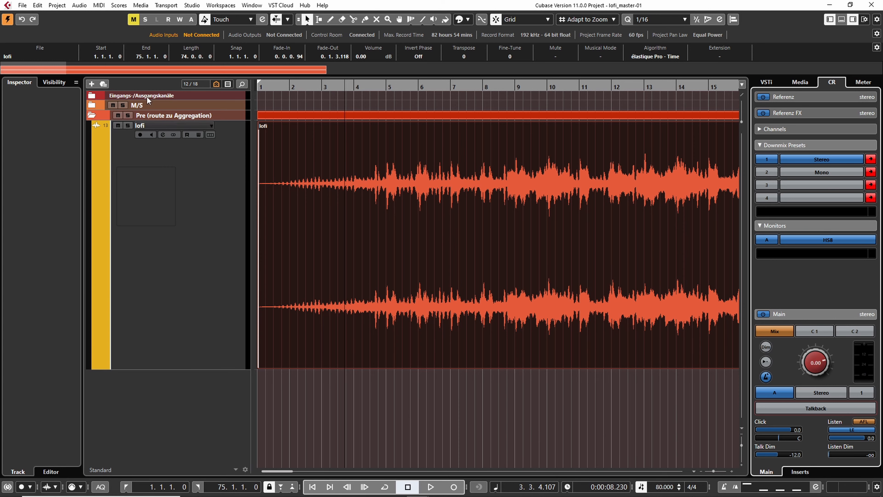
pyautogui.click(21, 5)
pyautogui.moveTo(59, 148)
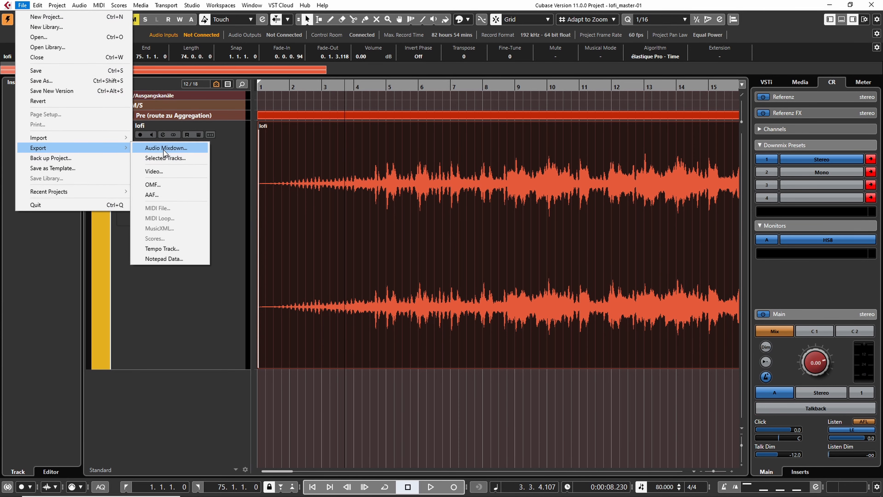
pyautogui.click(163, 150)
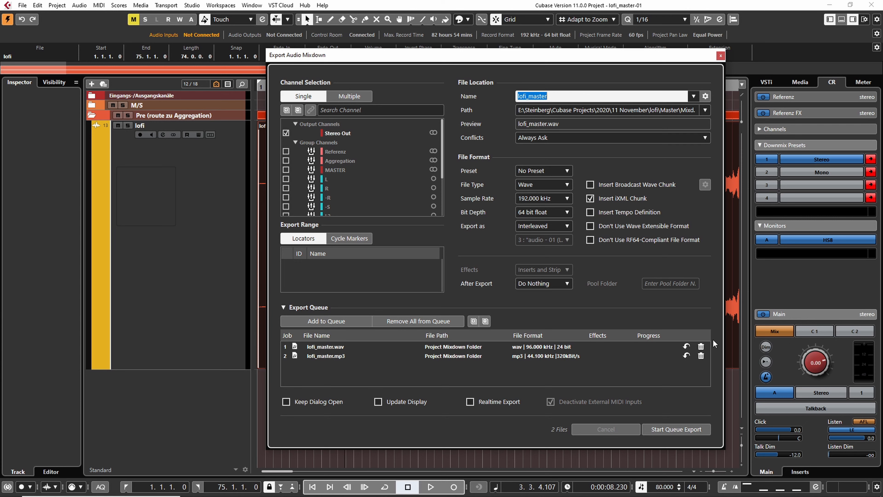
pyautogui.click(700, 347)
pyautogui.click(700, 347)
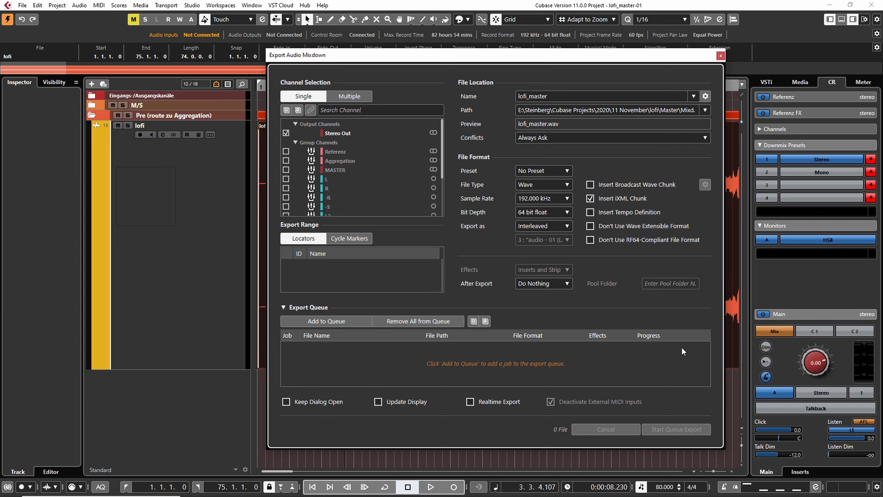
# Step: Name the mixdown master_mp3, apply the 320mp3 preset, and add it to the export queue
pyautogui.doubleClick(555, 100)
pyautogui.write('master')
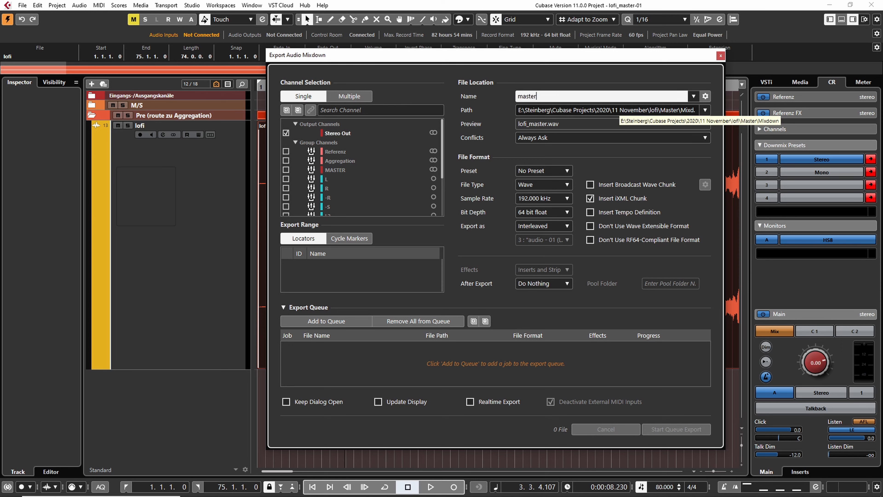
pyautogui.write('_mp3')
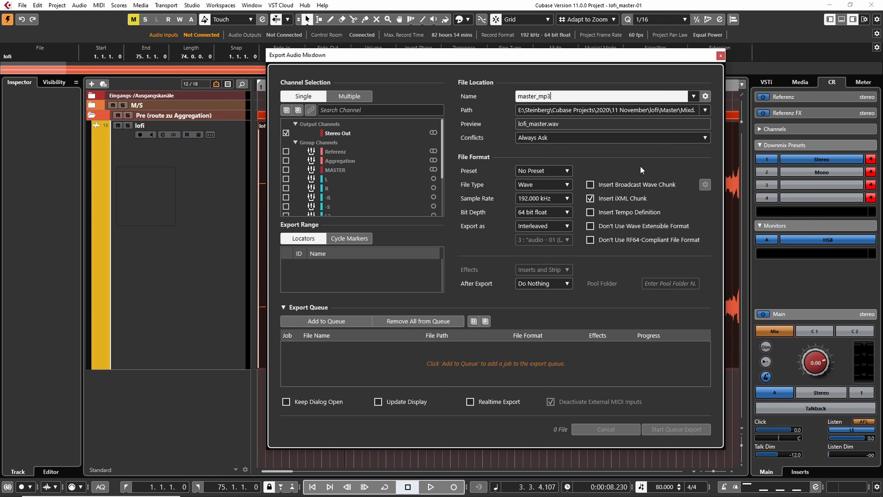
pyautogui.click(560, 170)
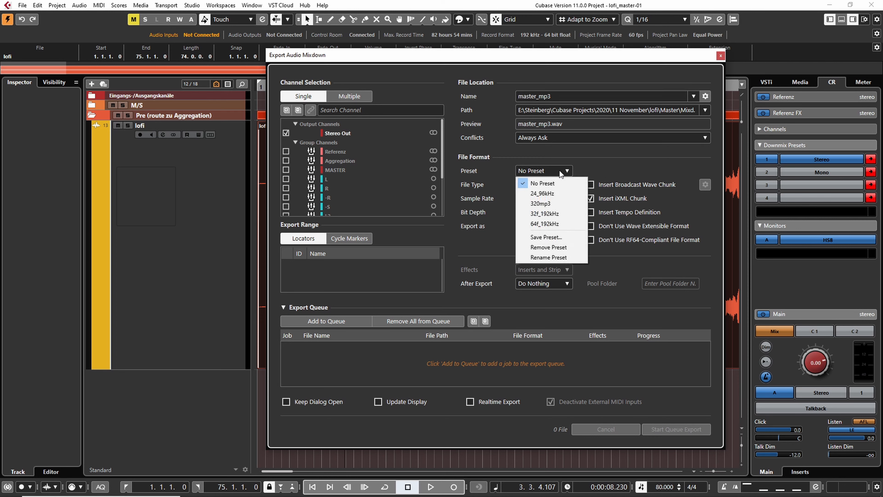
pyautogui.click(551, 203)
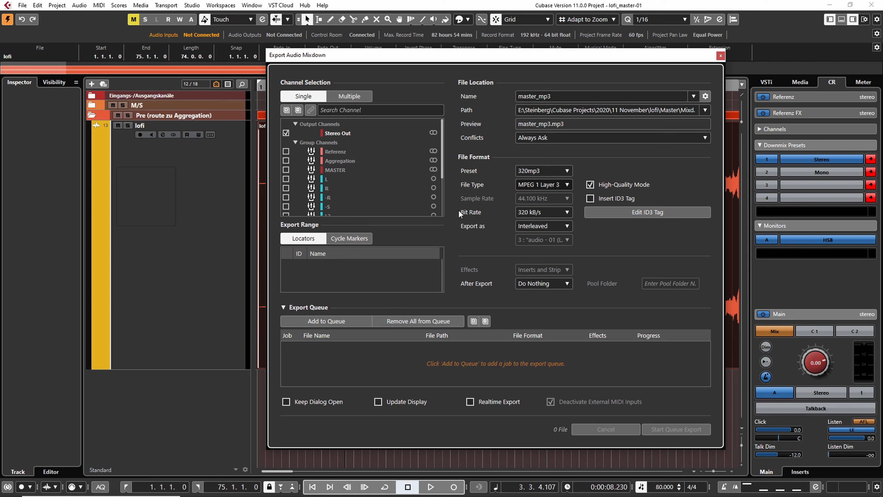
pyautogui.click(325, 321)
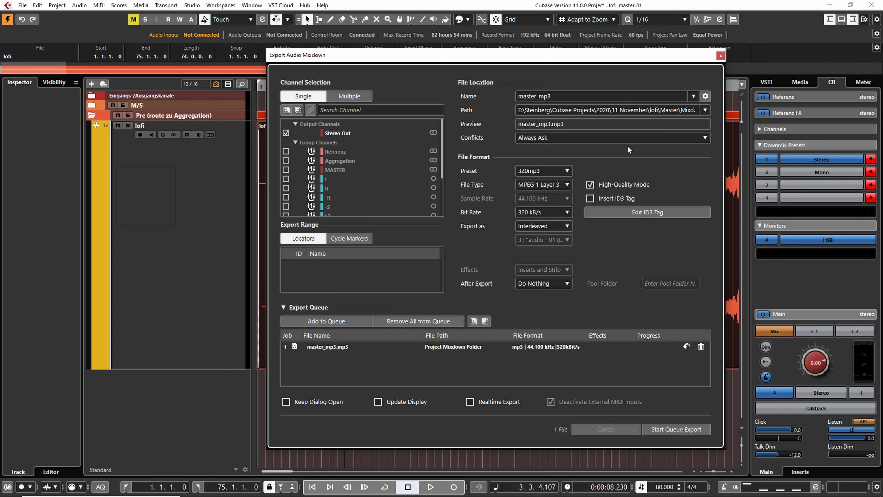
# Step: Apply the 24_96kHz preset, rename the mixdown master_wav, and add it to the export queue
pyautogui.click(552, 170)
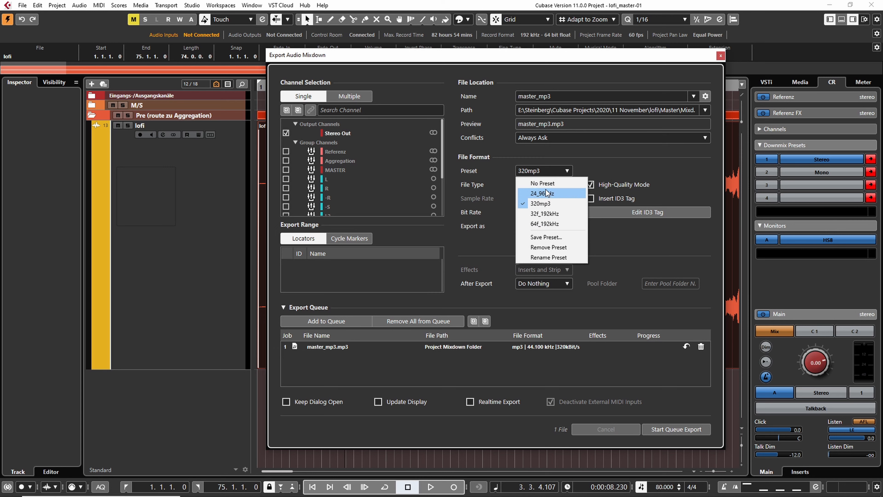
pyautogui.click(549, 192)
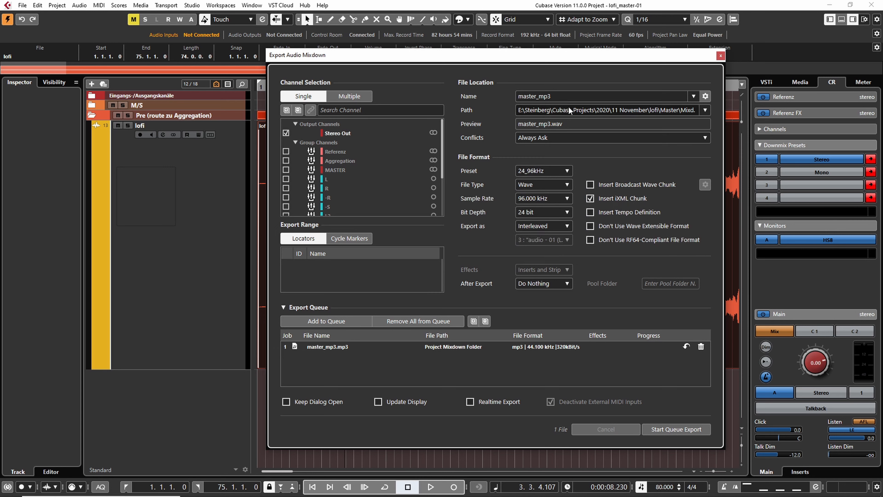
pyautogui.click(567, 95)
pyautogui.press('Right')
pyautogui.press('BackSpace')
pyautogui.press('BackSpace')
pyautogui.press('BackSpace')
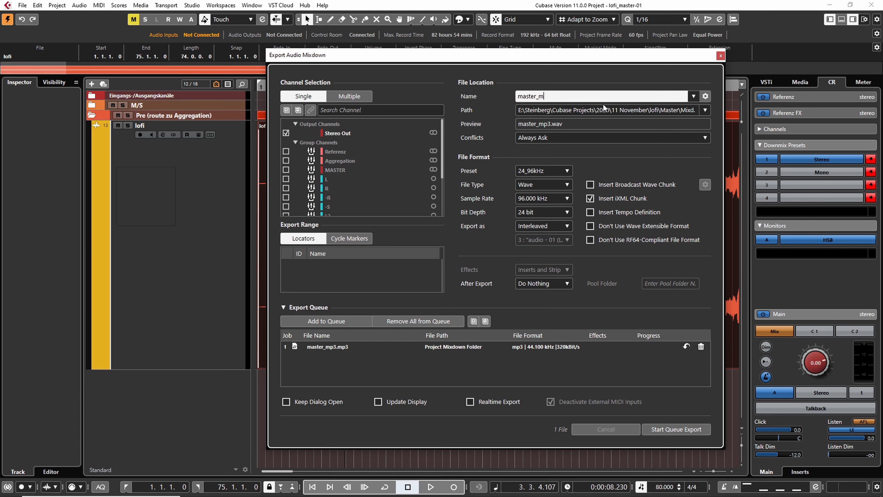
pyautogui.write('wav')
pyautogui.click(336, 321)
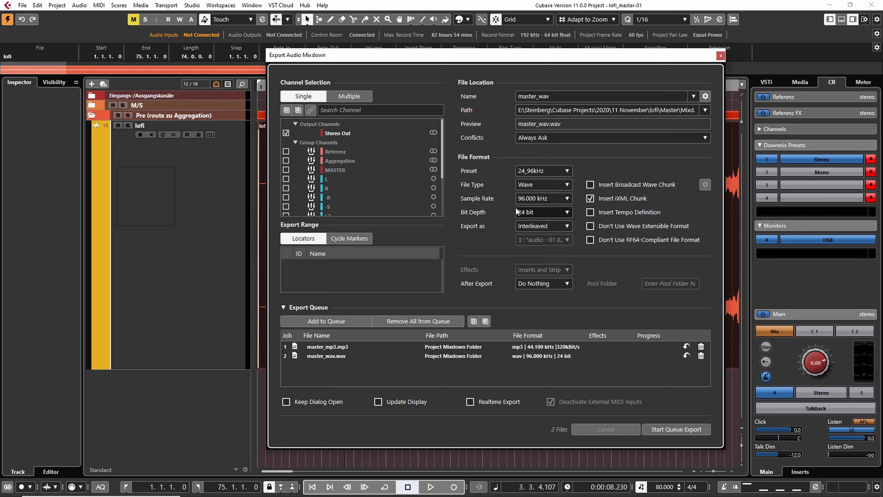
# Step: Apply the 32f_192kHz preset, rename the mixdown master_wav_vhq, and add it to the export queue
pyautogui.click(548, 169)
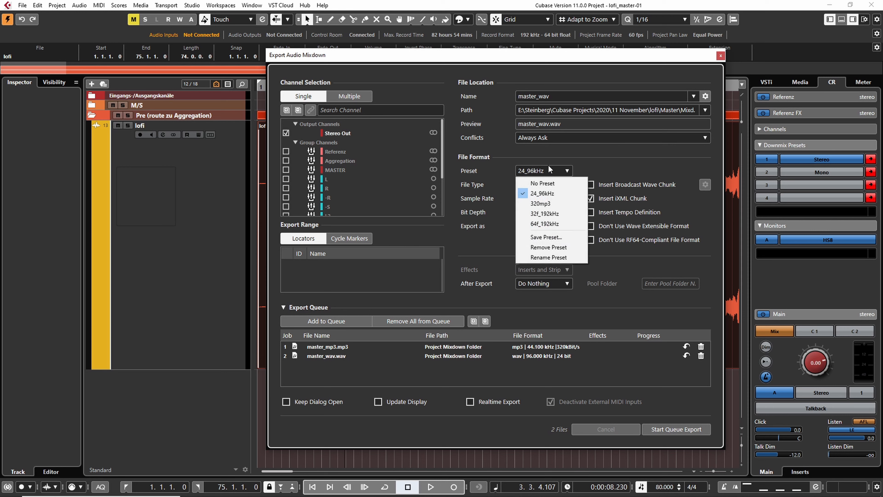
pyautogui.click(555, 216)
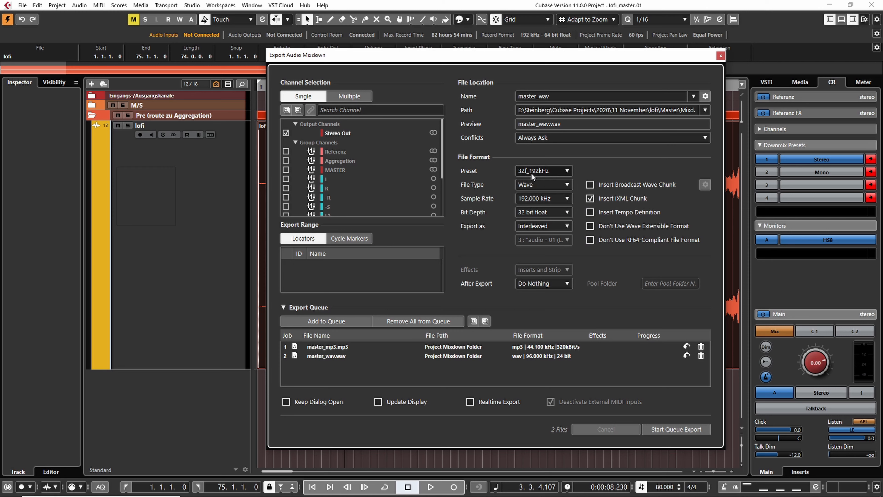
pyautogui.click(562, 95)
pyautogui.click(563, 95)
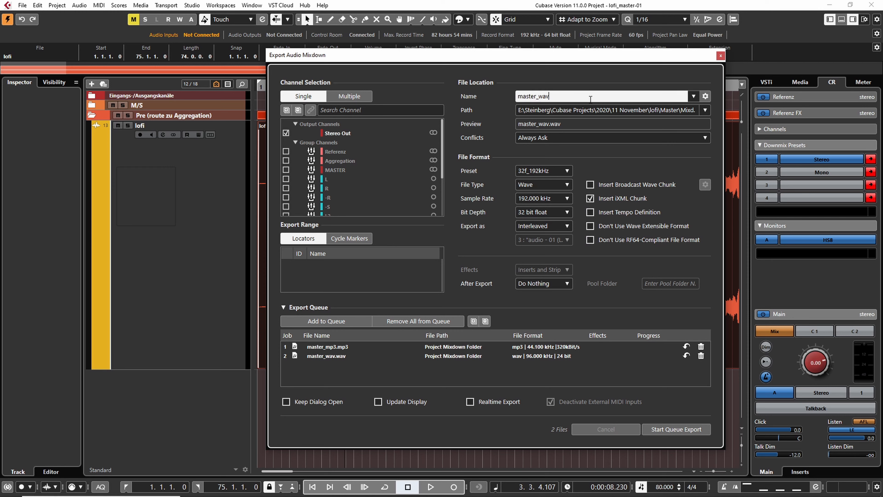
pyautogui.press('BackSpace')
pyautogui.press('BackSpace')
pyautogui.press('BackSpace')
pyautogui.write('wav_vhq')
pyautogui.click(326, 321)
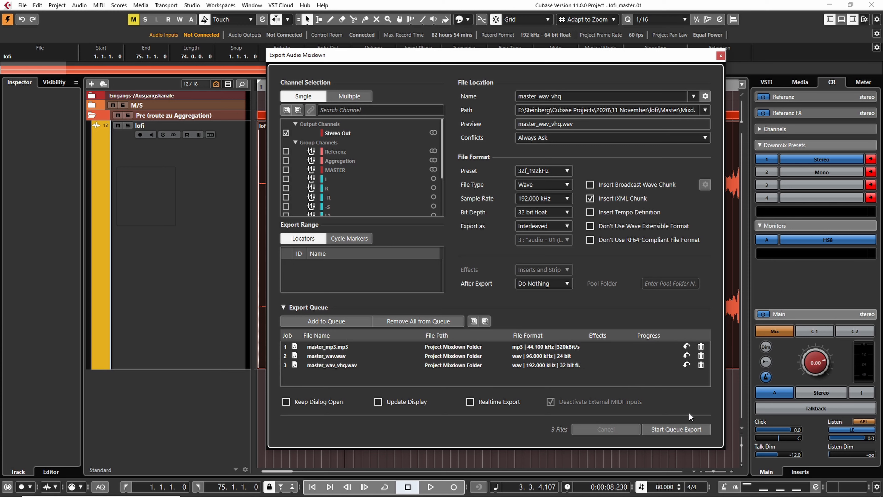
pyautogui.click(666, 429)
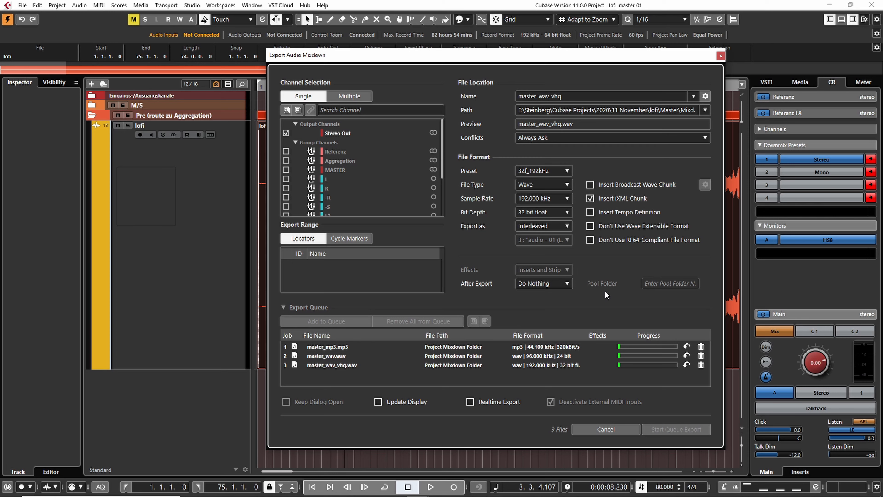
pyautogui.click(610, 430)
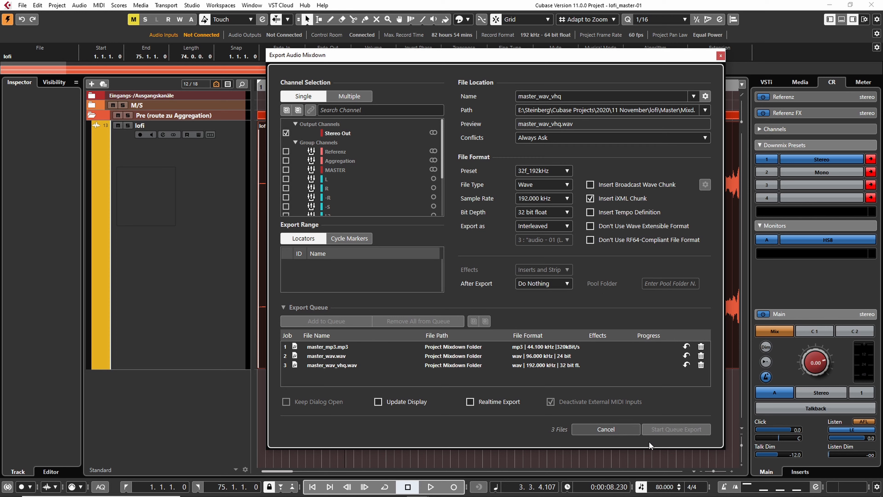
pyautogui.click(721, 55)
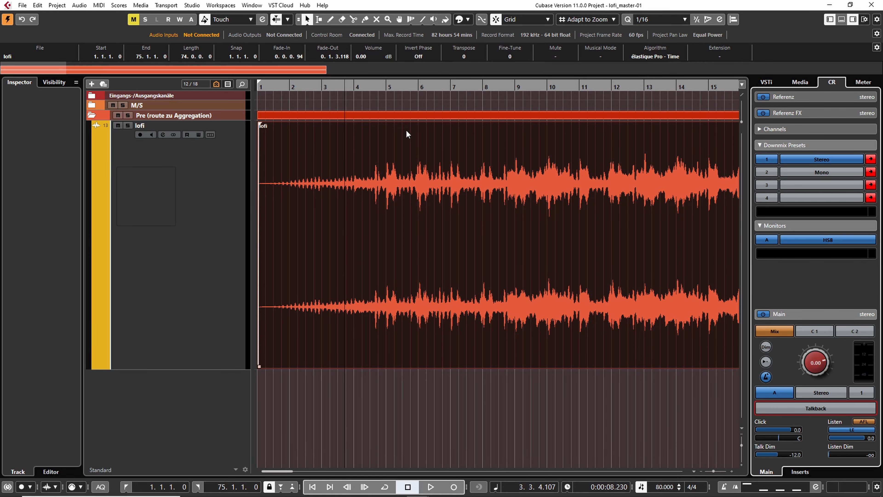
# Step: Set the locators from bar 5 to bar 9 and run the queue export for the master mixdowns
pyautogui.moveTo(260, 87); pyautogui.dragTo(387, 87)
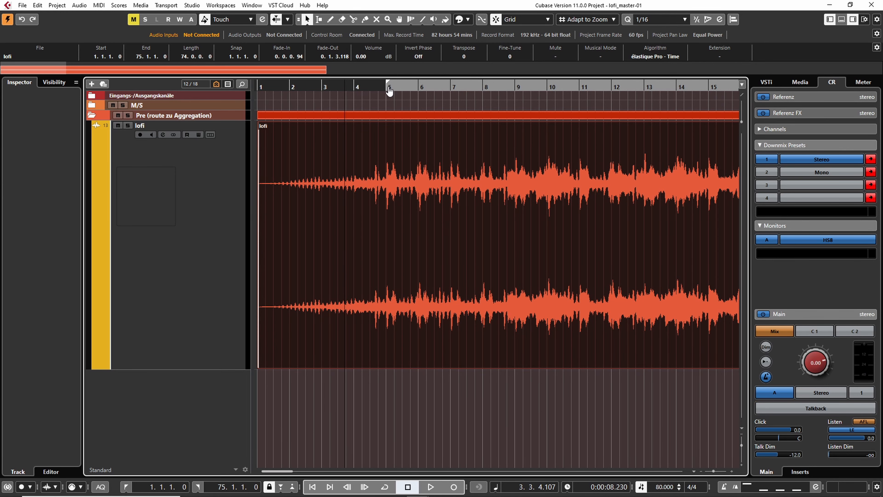
pyautogui.keyDown('alt'); pyautogui.click(524, 87); pyautogui.keyUp('alt')
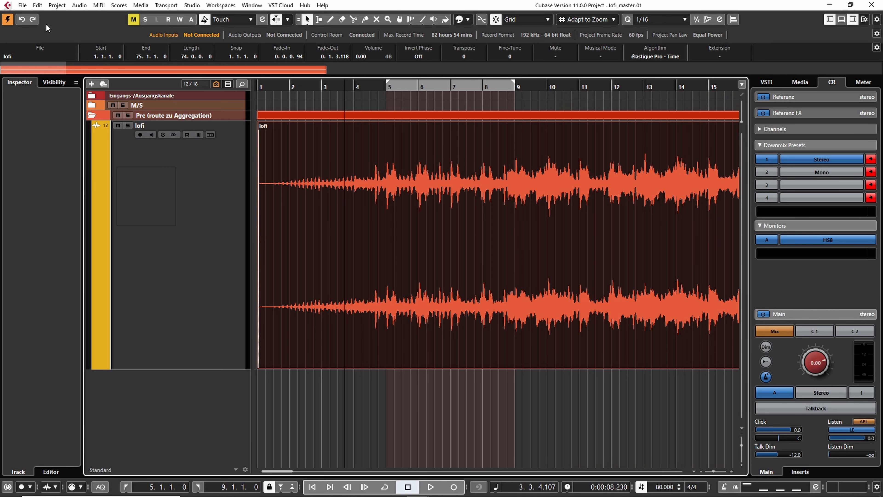
pyautogui.click(23, 6)
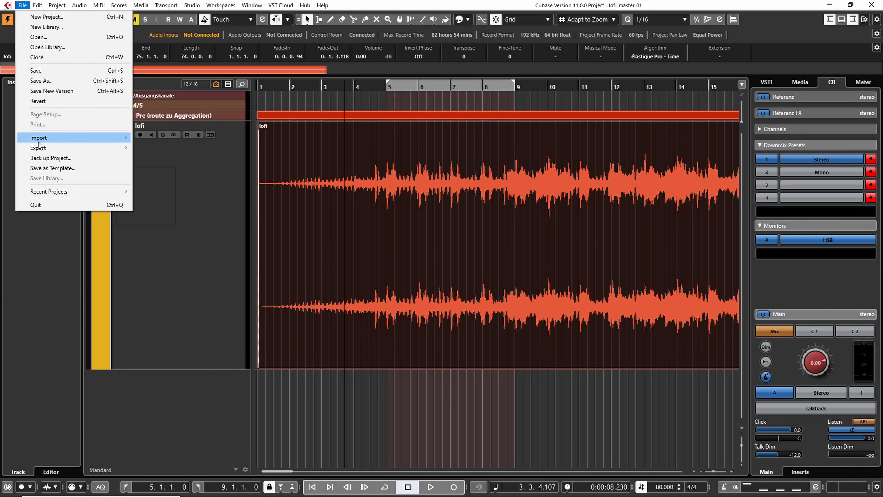
pyautogui.moveTo(62, 149)
pyautogui.click(166, 147)
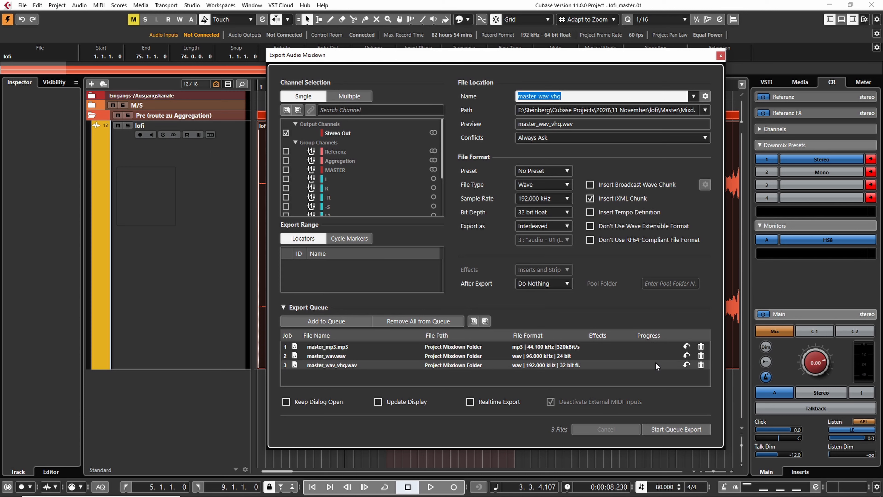
pyautogui.click(686, 433)
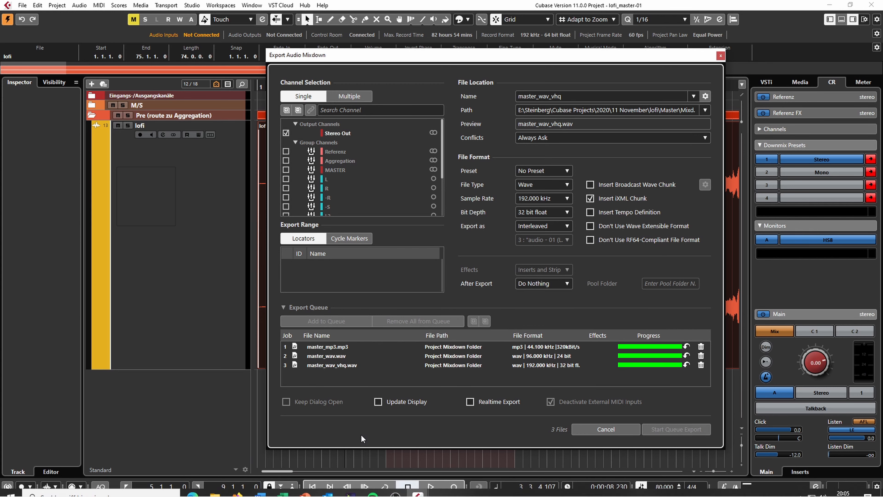
# Step: Switch to File Explorer and open the Mixdown folder inside the lofi project's Master folder
pyautogui.moveTo(292, 496)
pyautogui.click(215, 494)
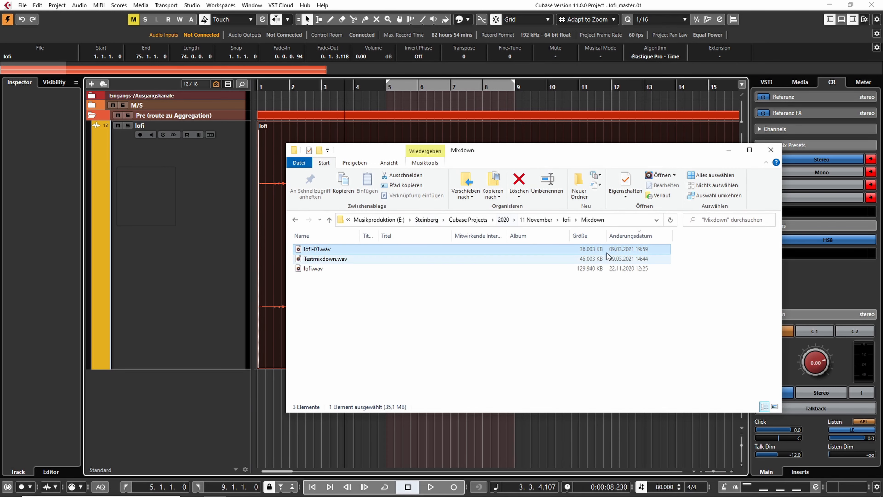
pyautogui.click(566, 220)
pyautogui.doubleClick(339, 278)
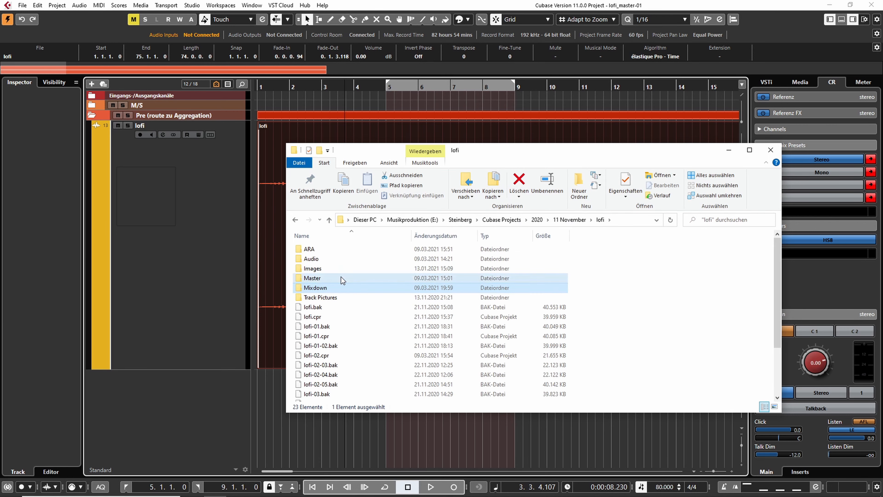
pyautogui.moveTo(359, 381); pyautogui.dragTo(348, 213)
pyautogui.click(316, 268)
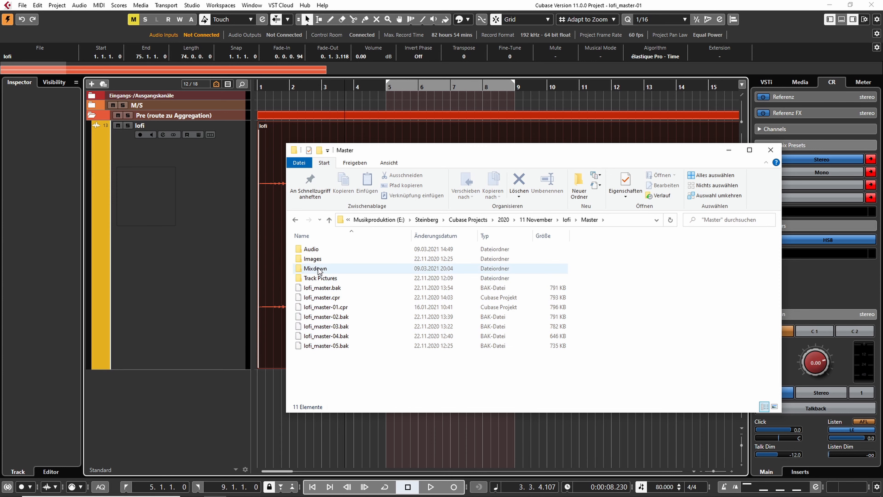
pyautogui.doubleClick(316, 269)
# Step: Compare the new master_mp3.mp3, master_wav.wav and master_wav_vhq-01.wav with the three earlier master exports, leaving the new files selected
pyautogui.moveTo(345, 243); pyautogui.dragTo(351, 272)
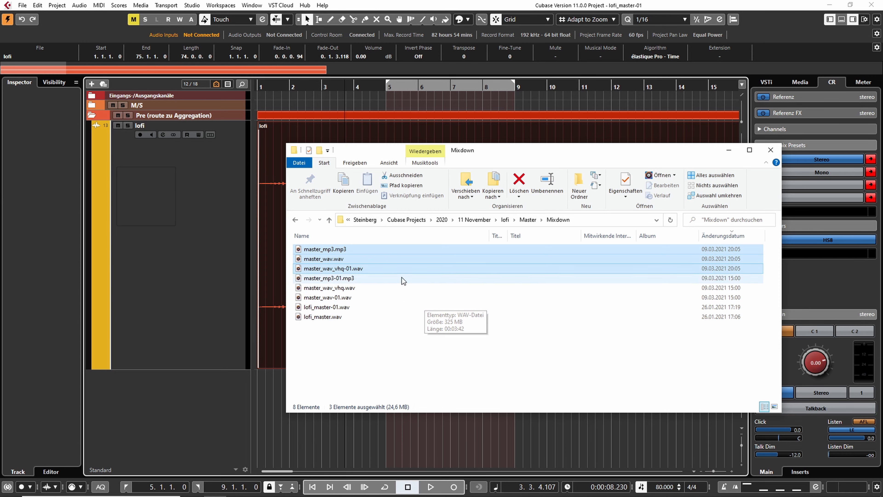
pyautogui.click(351, 278)
pyautogui.keyDown('shift'); pyautogui.click(351, 297); pyautogui.keyUp('shift')
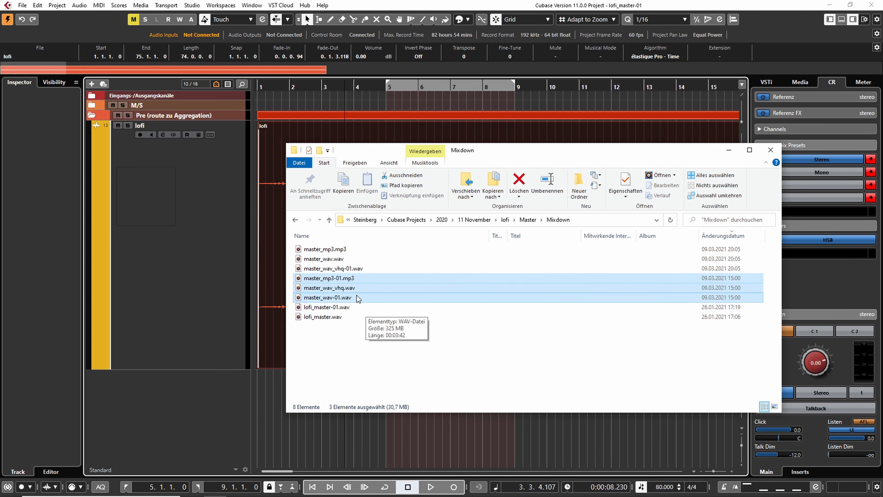
pyautogui.click(347, 250)
pyautogui.keyDown('shift'); pyautogui.click(347, 270); pyautogui.keyUp('shift')
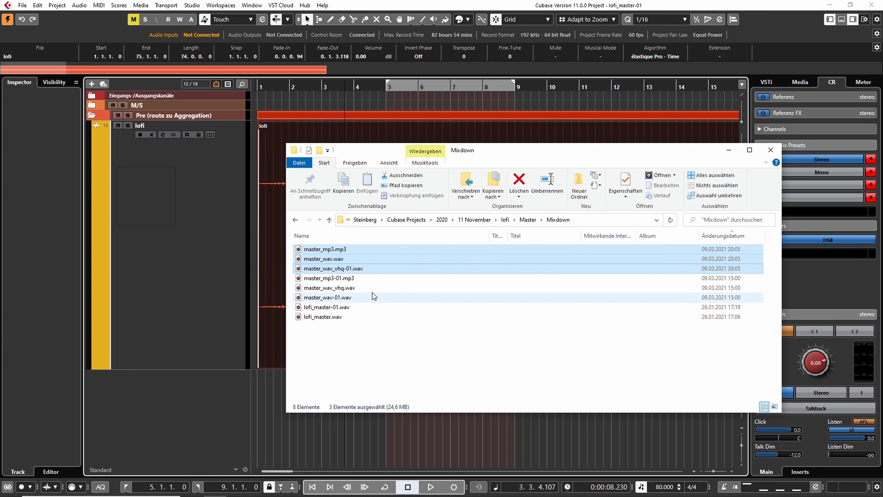
pyautogui.click(361, 278)
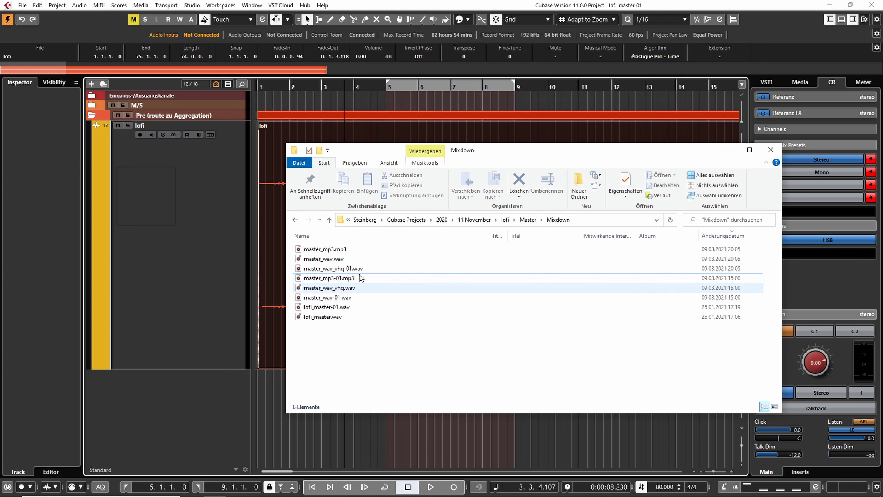
pyautogui.click(340, 249)
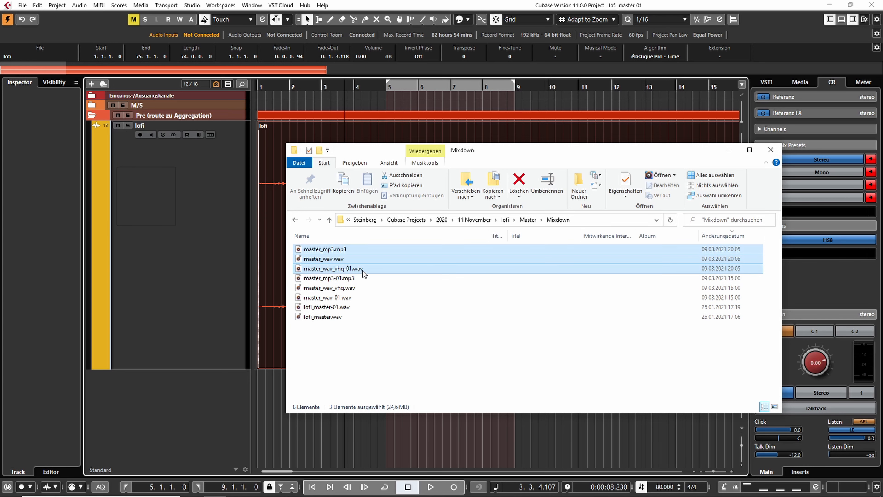